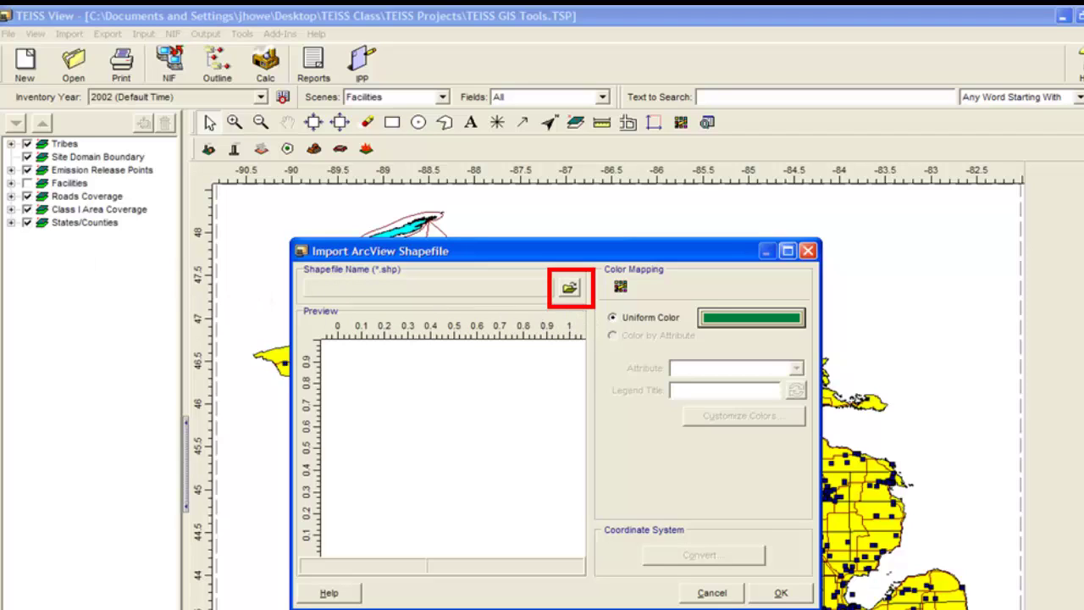
pyautogui.click(566, 290)
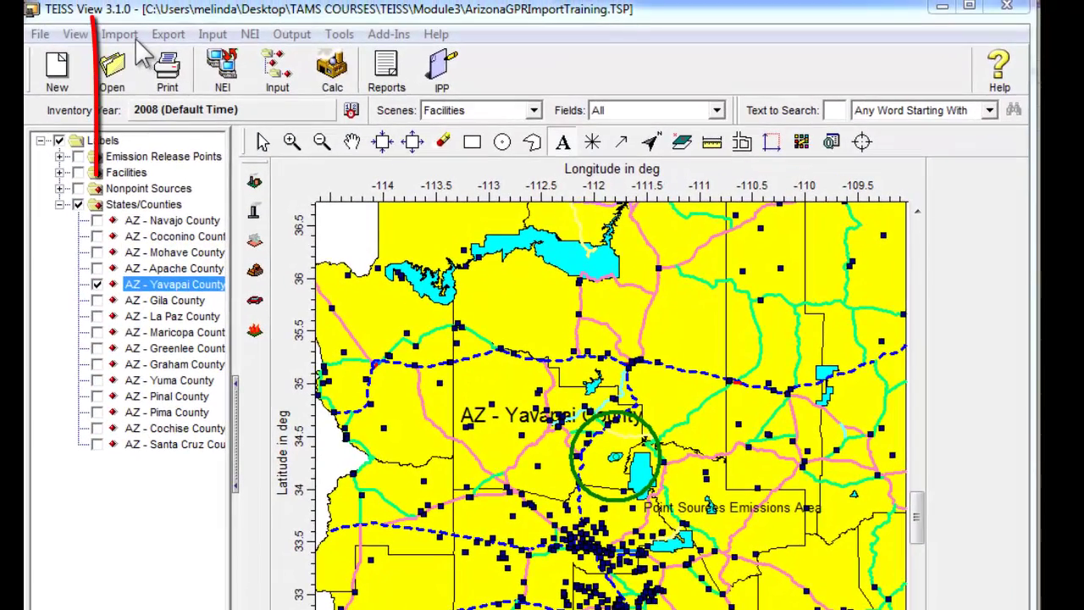
# Import the base map shapefile grand_canyon.shp from the EI_Training Module6 ExampleShapefile folder, keeping the uniform red color and solid shading
pyautogui.click(119, 34)
pyautogui.moveTo(142, 59)
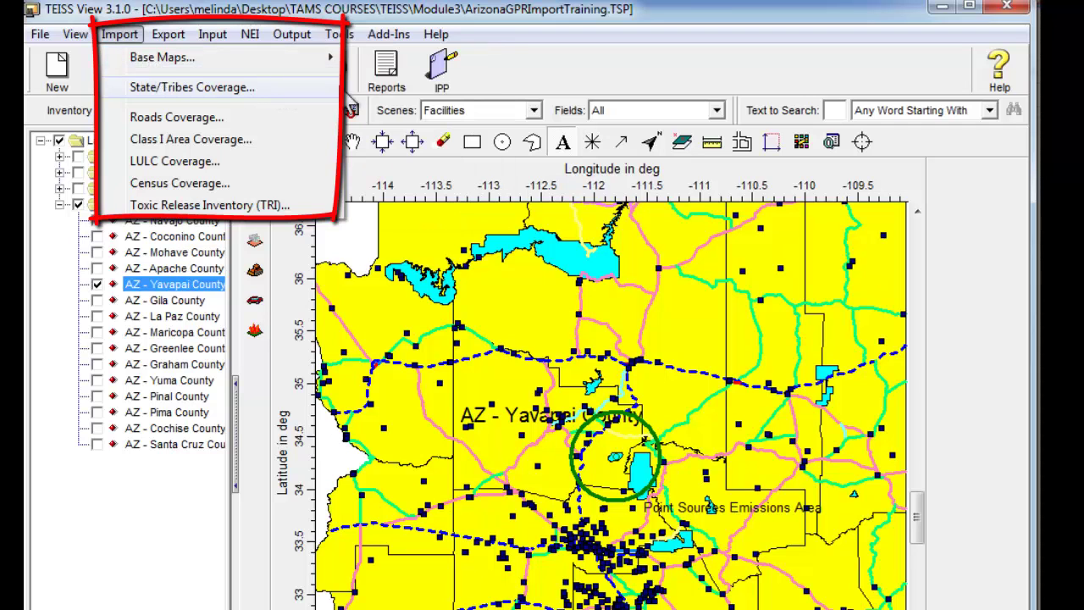
pyautogui.moveTo(263, 59)
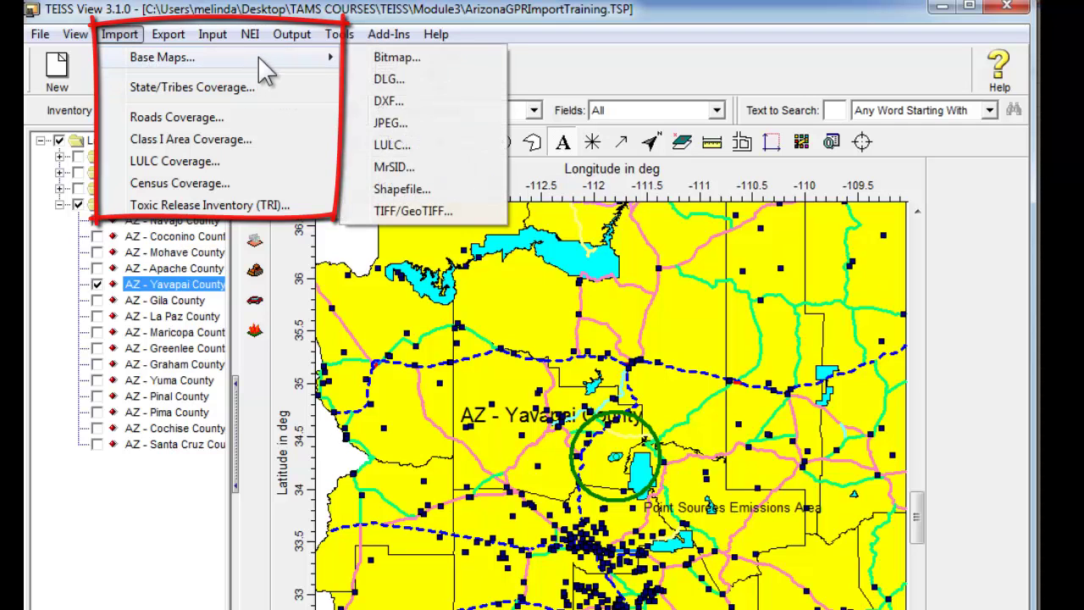
pyautogui.click(424, 190)
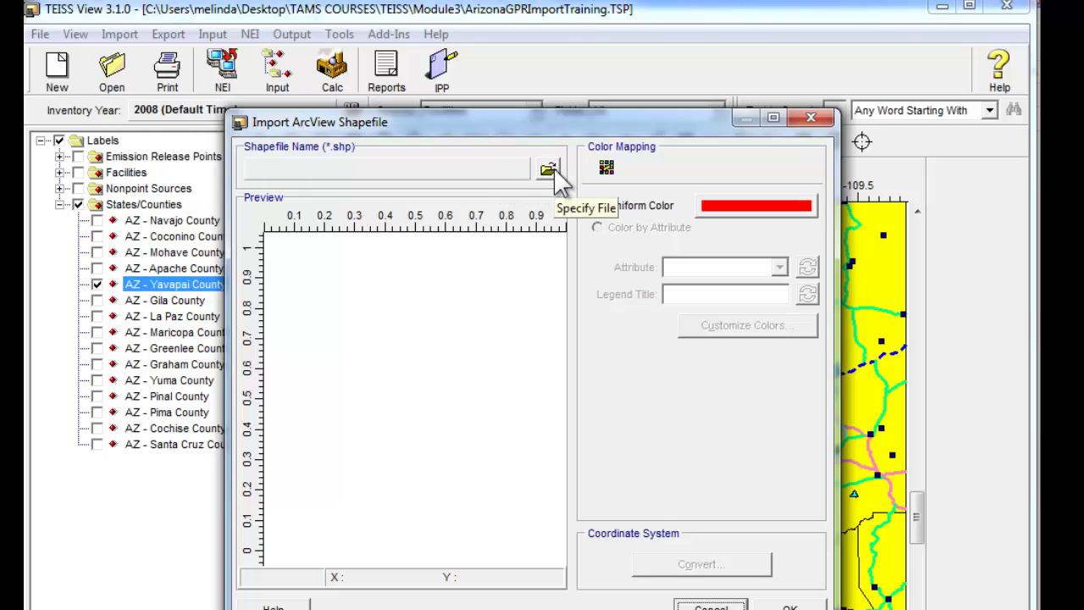
pyautogui.click(548, 170)
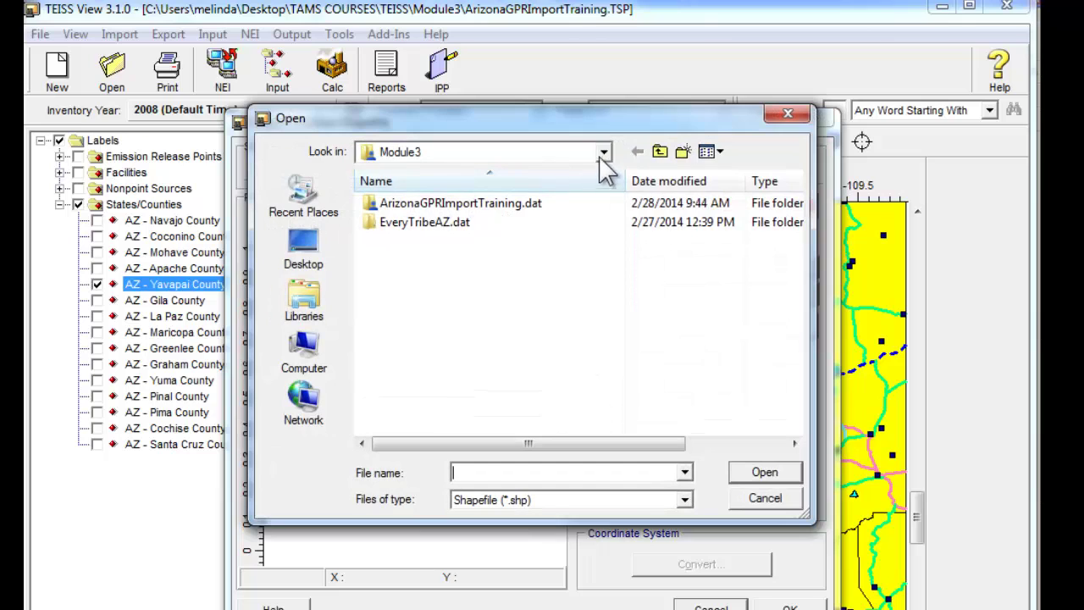
pyautogui.click(603, 152)
pyautogui.click(409, 280)
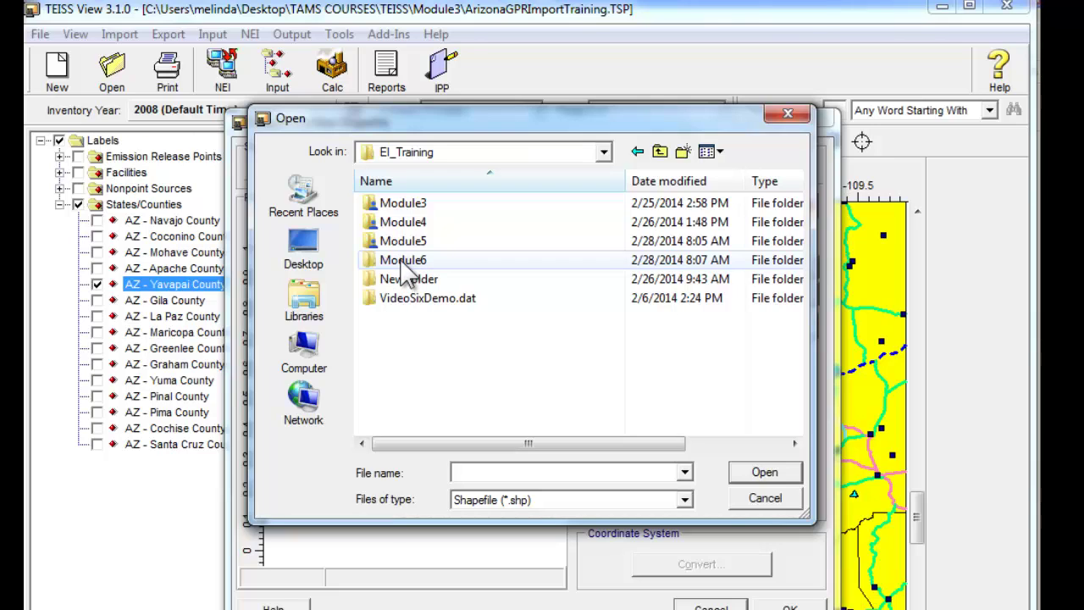
pyautogui.doubleClick(404, 260)
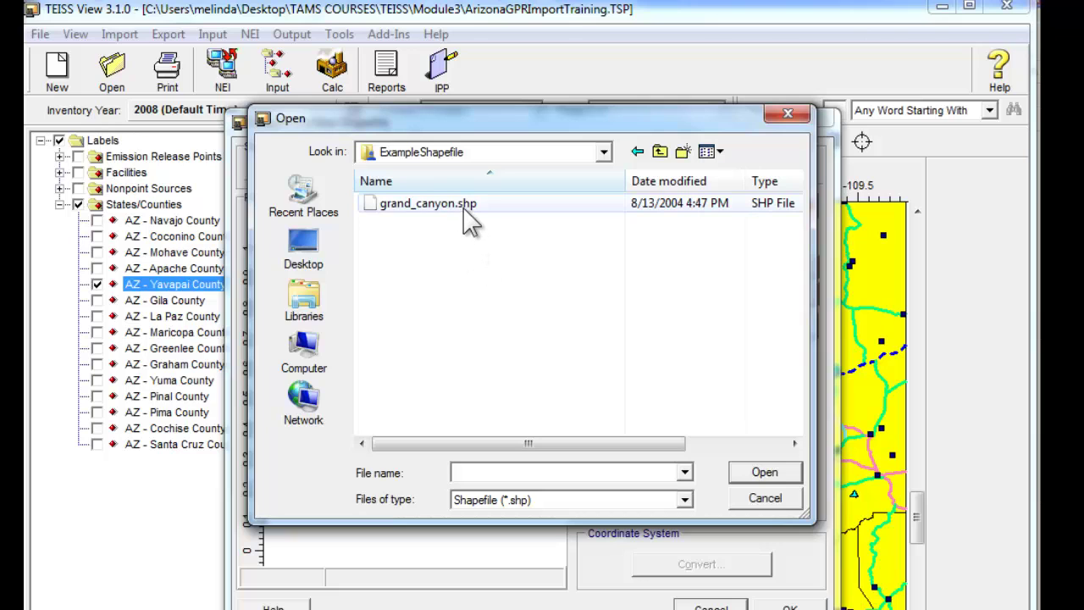
pyautogui.click(466, 212)
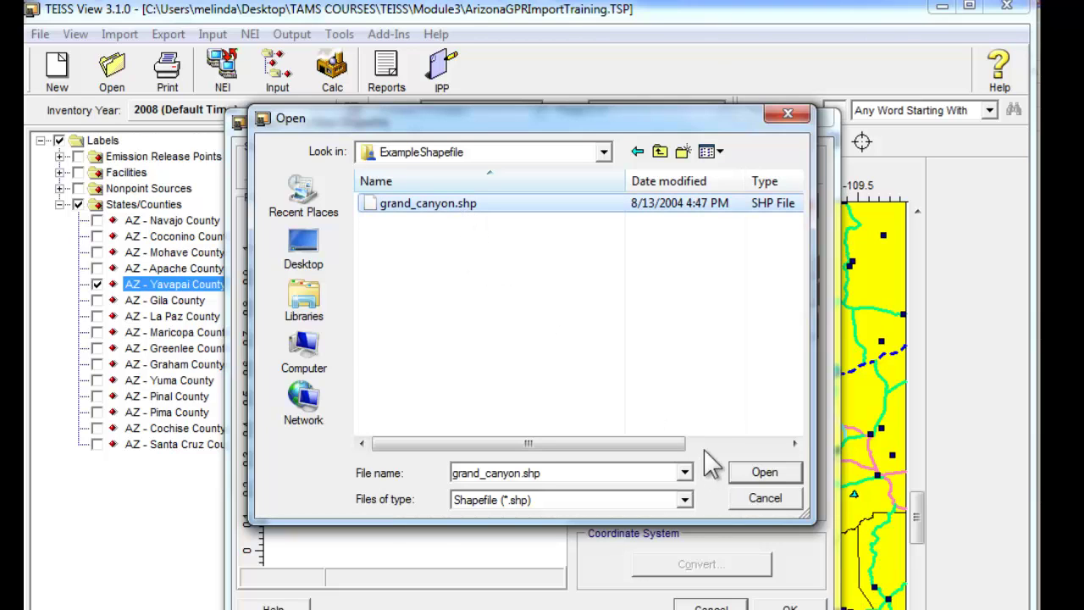
pyautogui.click(762, 473)
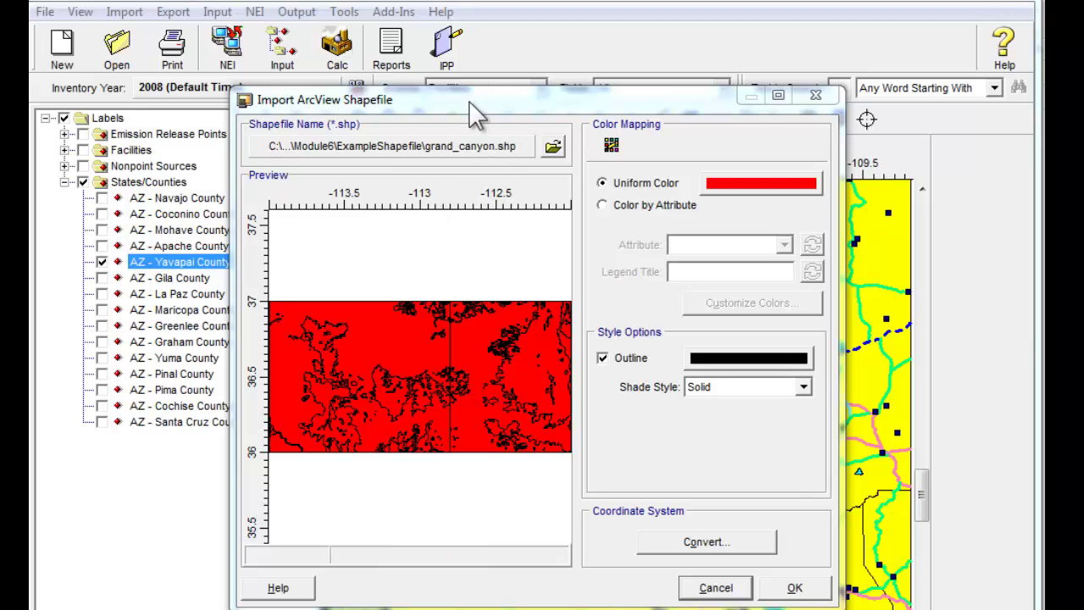
pyautogui.moveTo(471, 101); pyautogui.dragTo(508, 196)
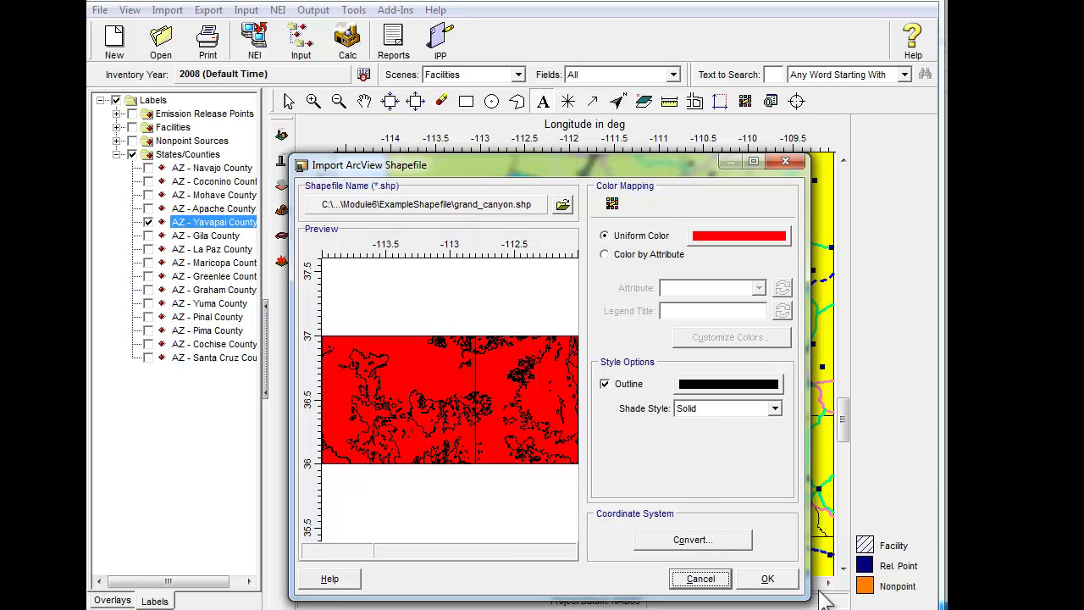
pyautogui.click(763, 580)
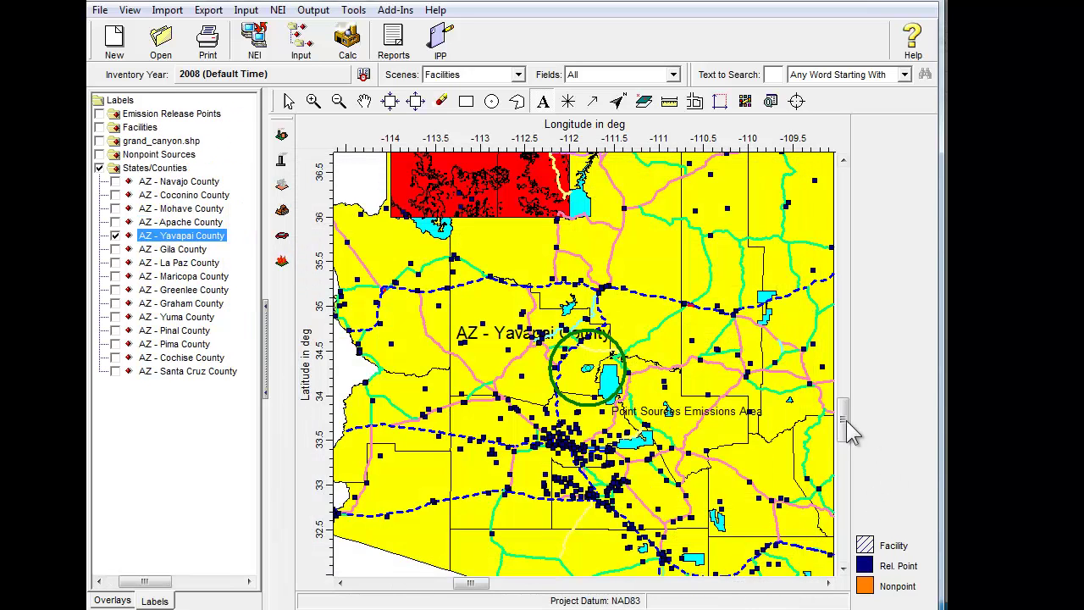
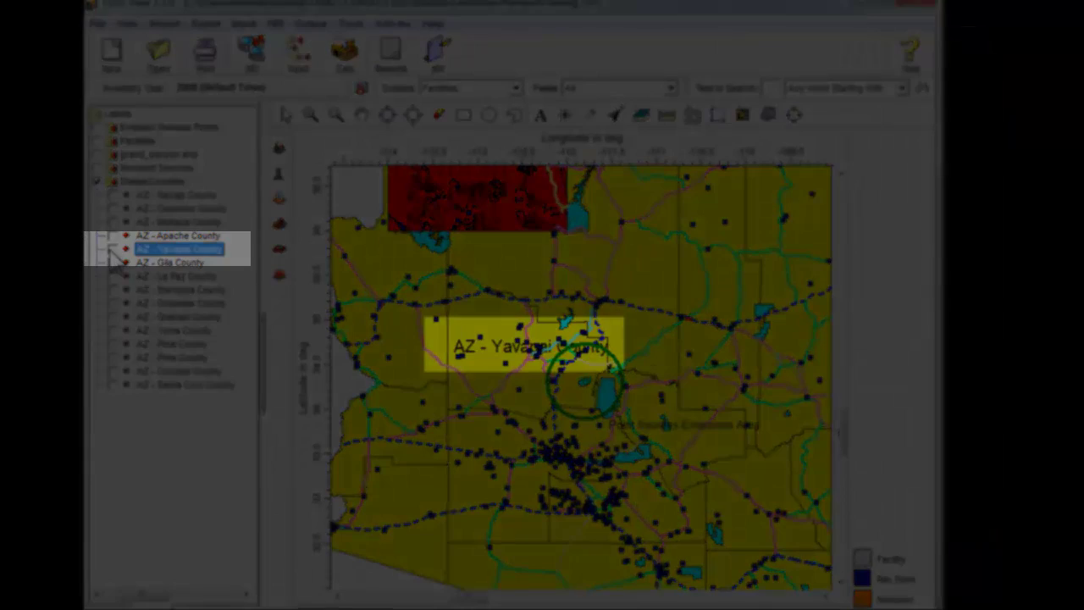
# Hide the AZ - Yavapai County label and delete the grand_canyon.shp overlay from the project
pyautogui.click(113, 249)
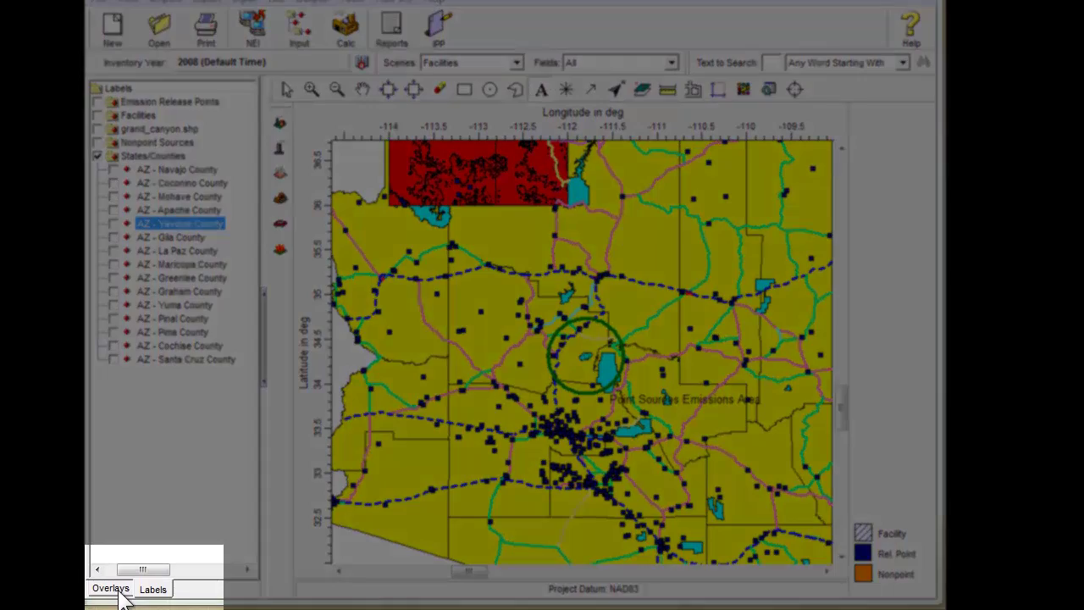
pyautogui.click(119, 593)
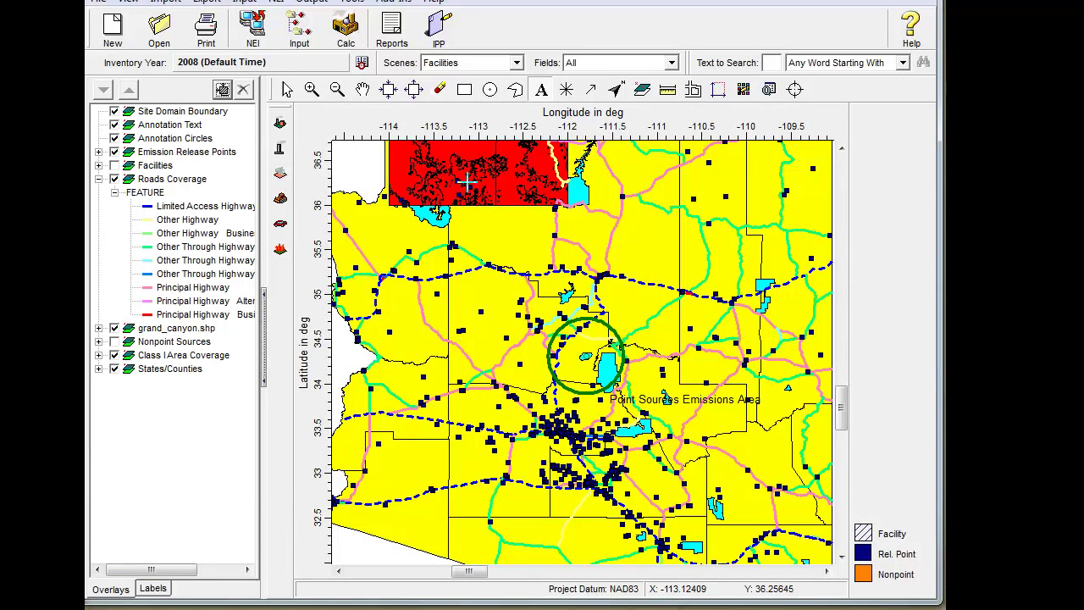
pyautogui.click(211, 331)
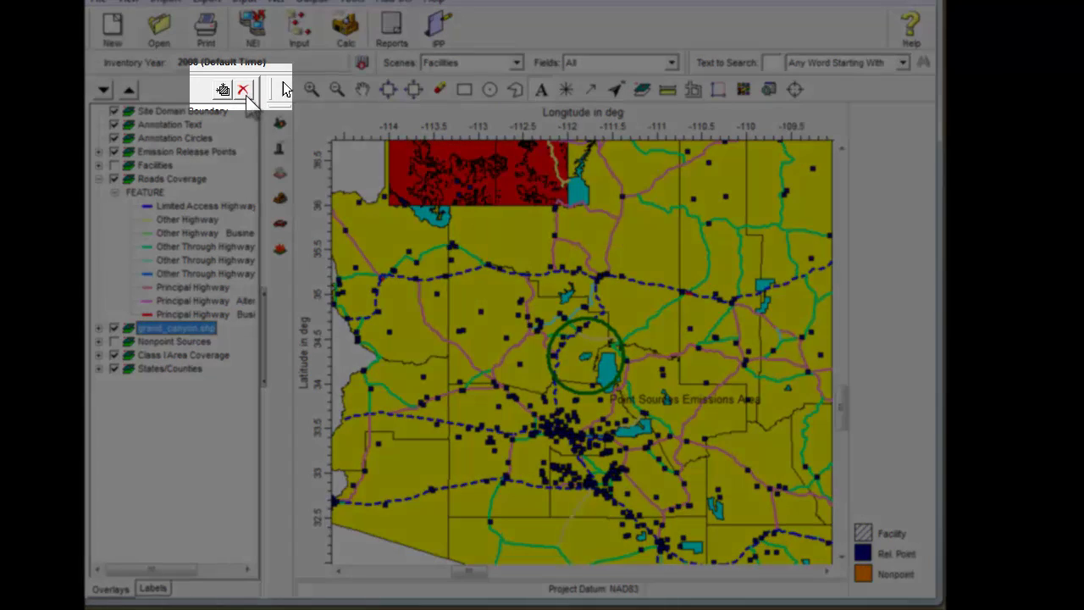
pyautogui.click(243, 90)
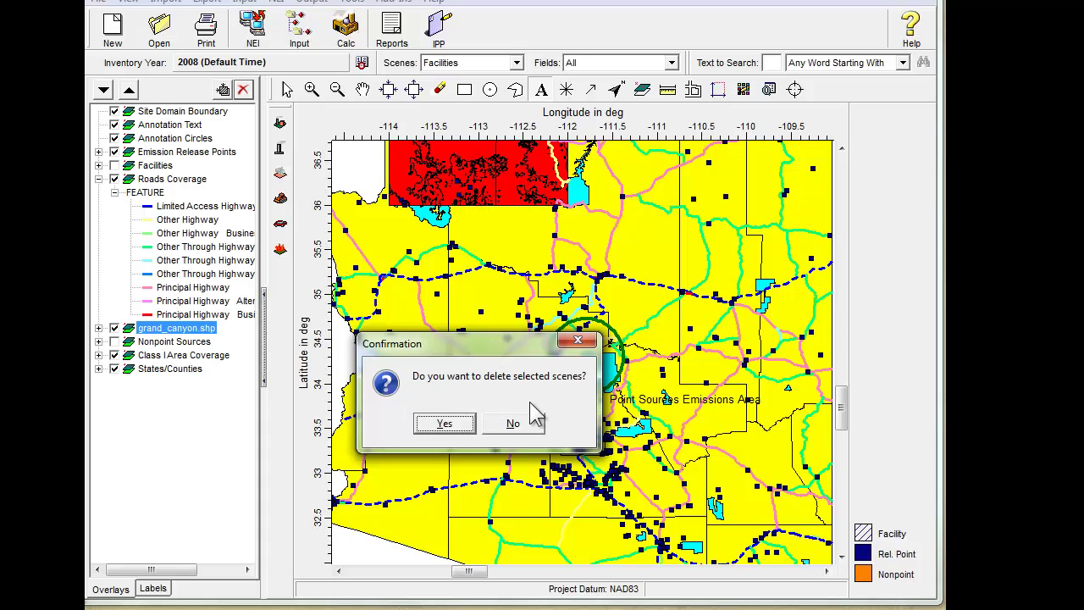
pyautogui.click(444, 423)
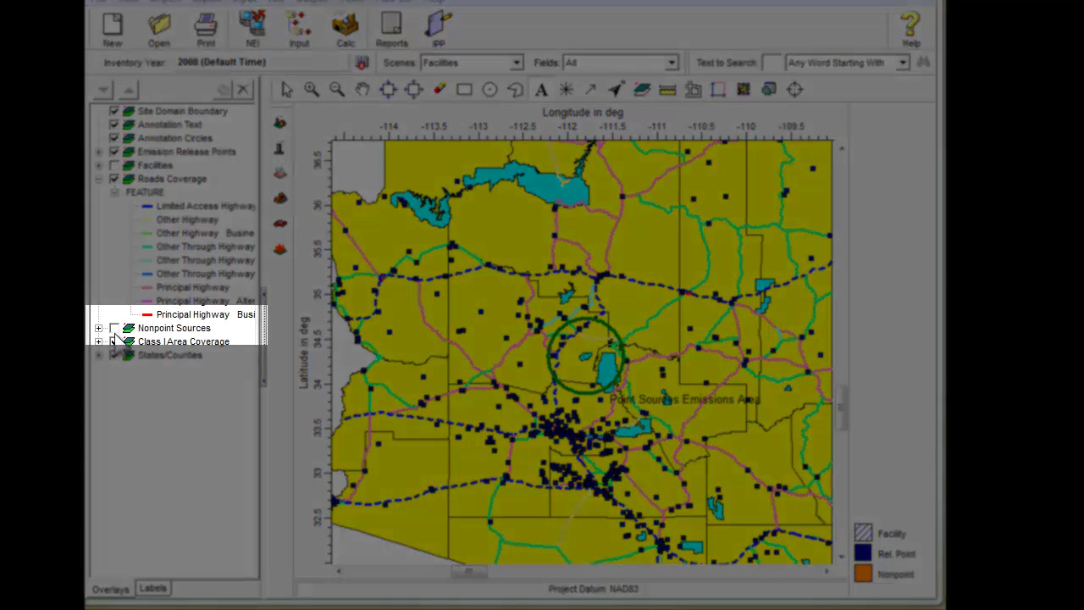
# Show the Nonpoint Sources overlay and move it below States/Counties in the overlay order
pyautogui.click(114, 329)
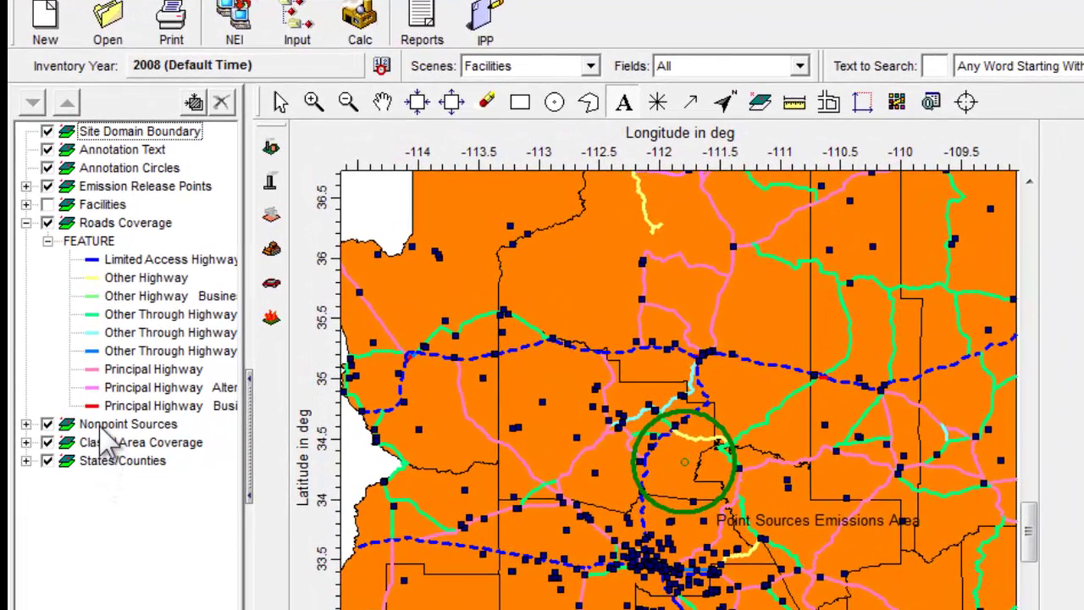
pyautogui.click(102, 426)
pyautogui.moveTo(102, 430); pyautogui.dragTo(117, 565)
pyautogui.moveTo(37, 476)
pyautogui.mouseDown()
pyautogui.moveTo(50, 503)
pyautogui.moveTo(10, 476)
pyautogui.moveTo(49, 468)
pyautogui.mouseUp()
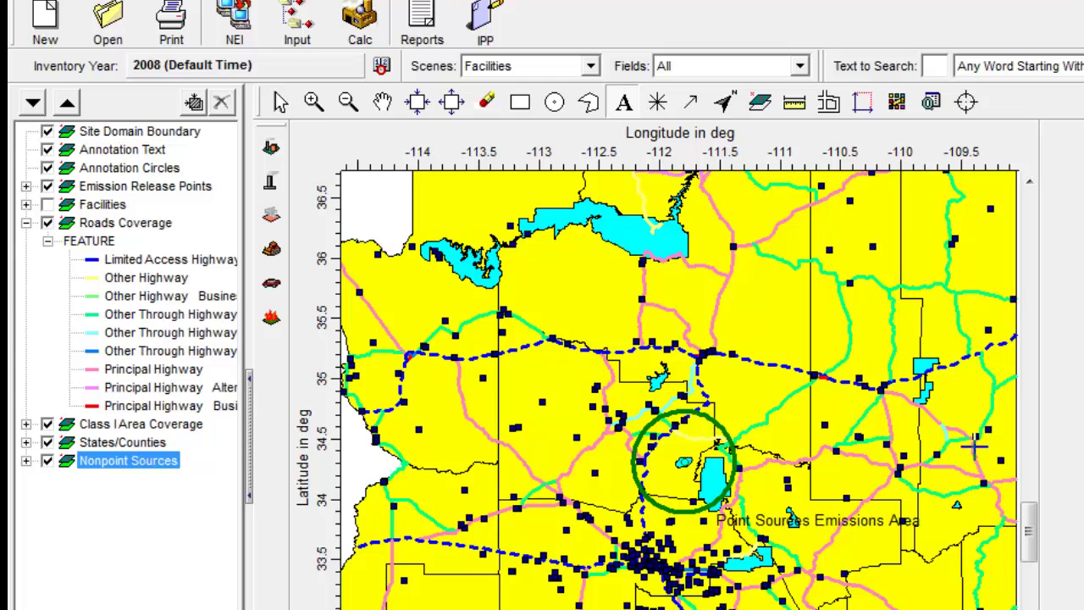
# Reset the Roads Coverage color mapping and line style to their defaults
pyautogui.doubleClick(90, 279)
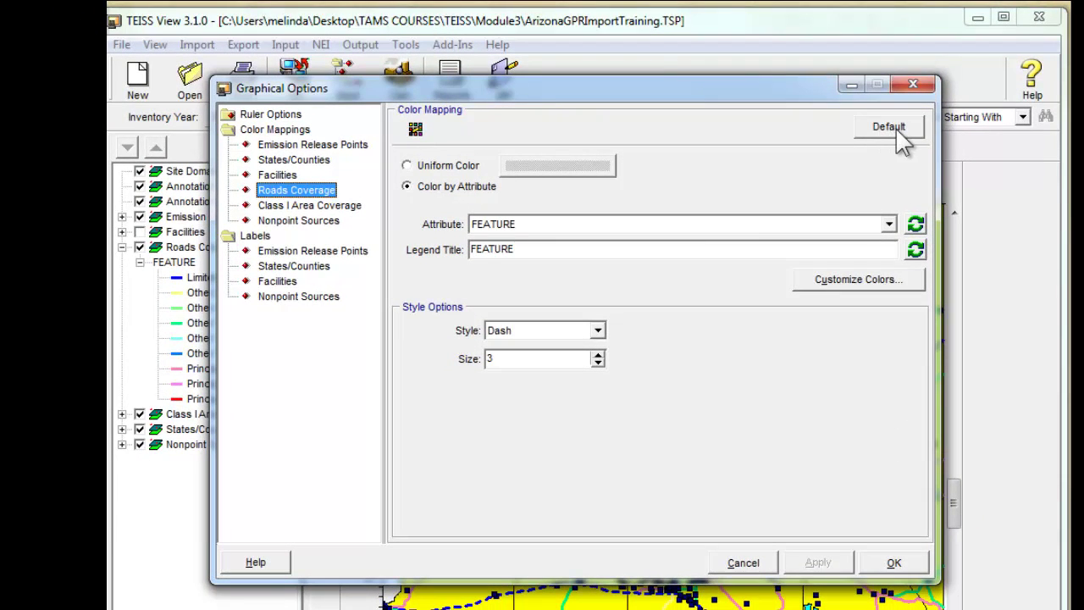
pyautogui.click(889, 127)
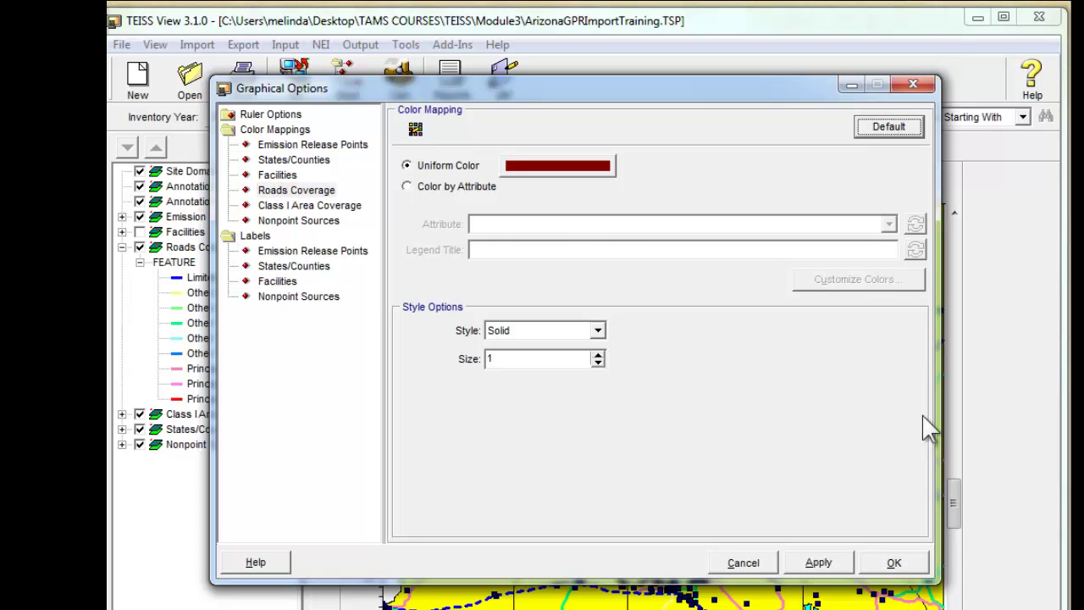
pyautogui.click(886, 565)
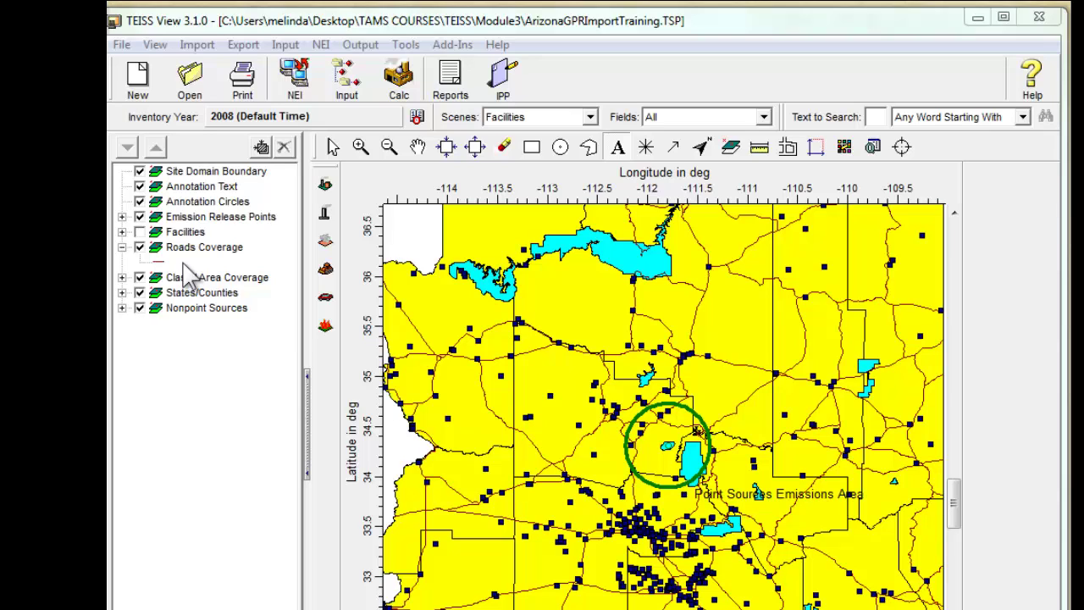
pyautogui.press('Escape')
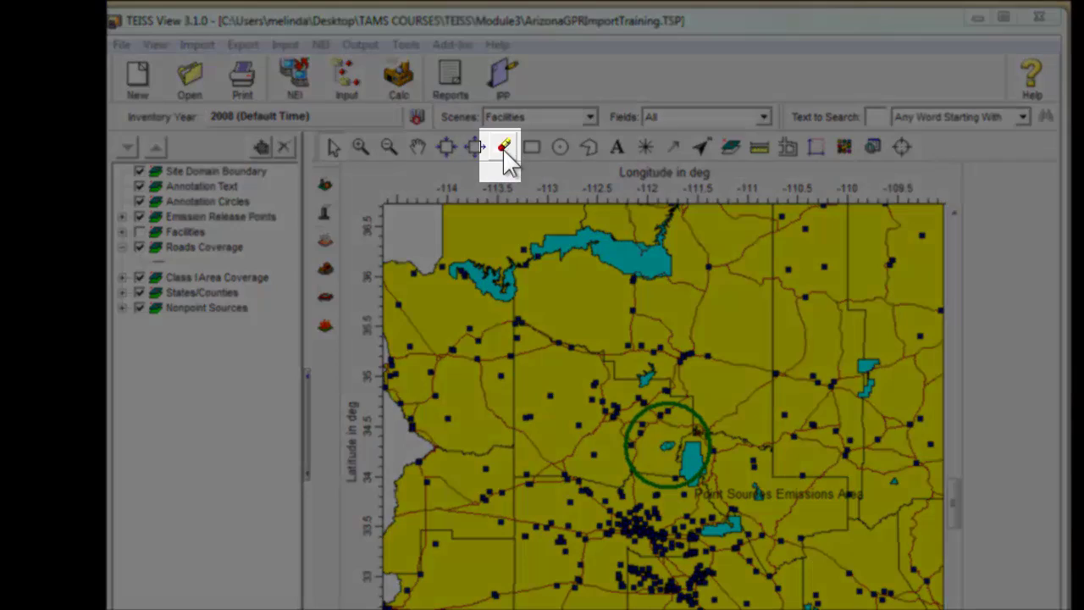
# Delete the green annotation circle from the map, leaving the county and nonpoint source objects unselected for deletion
pyautogui.click(504, 150)
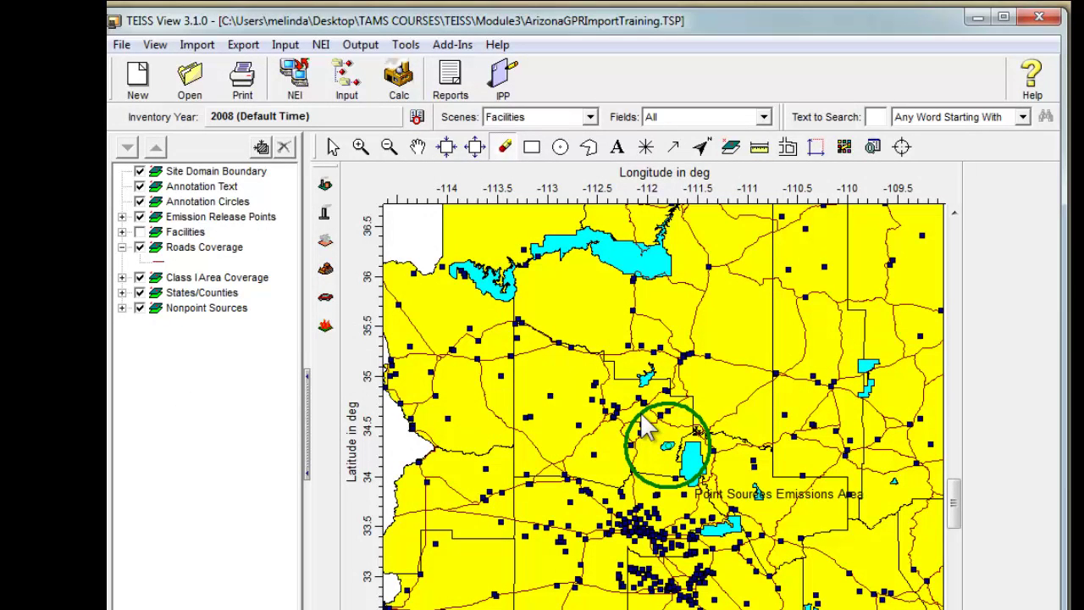
pyautogui.click(646, 428)
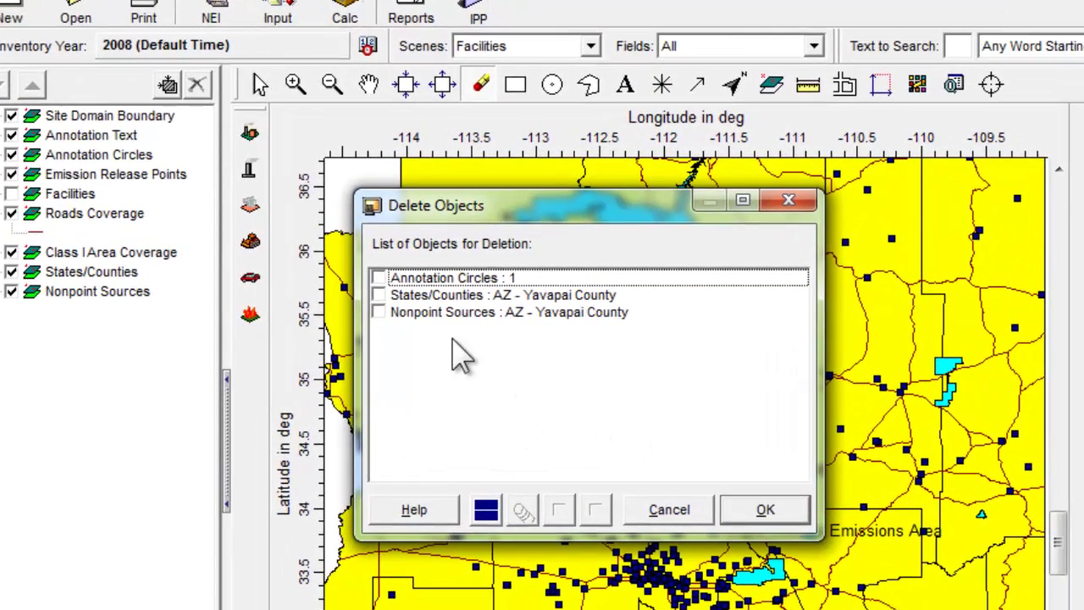
pyautogui.click(377, 278)
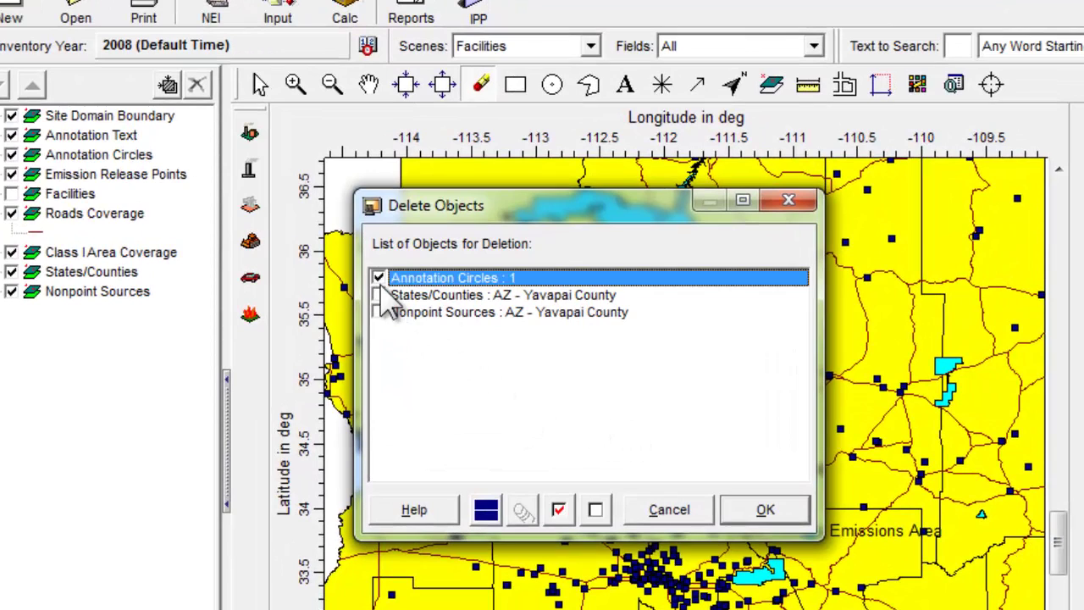
pyautogui.click(765, 511)
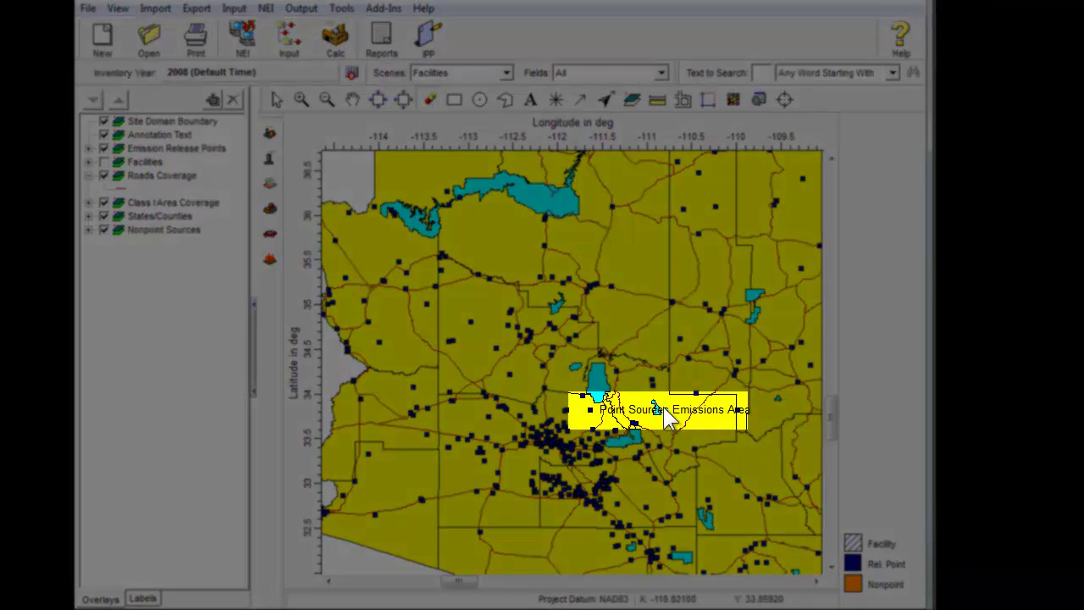
# Delete the "Point Sources Emissions Area" annotation text from the map
pyautogui.press('Delete')
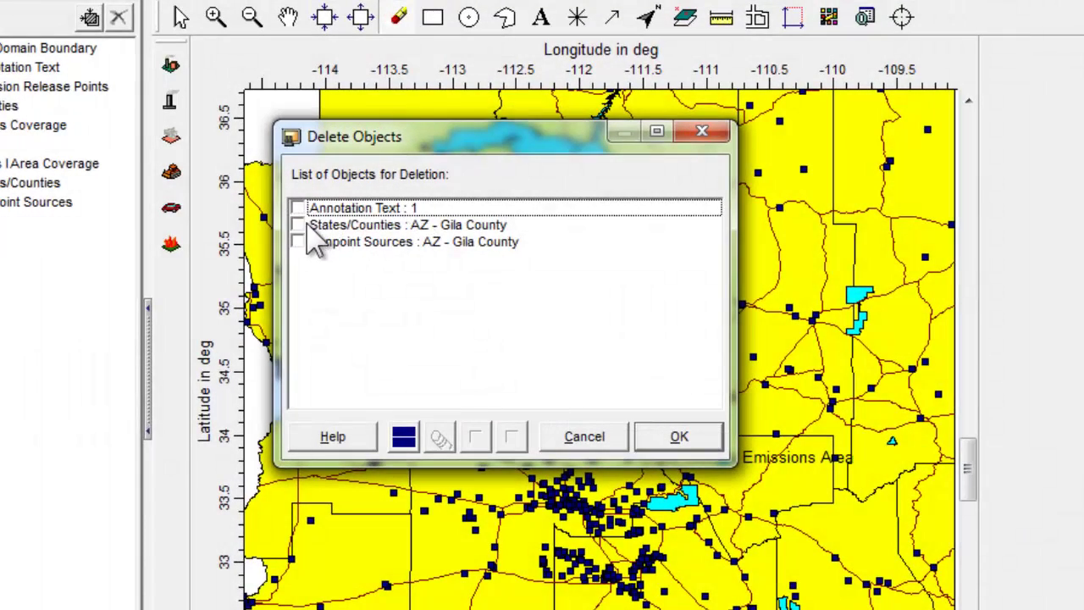
pyautogui.click(298, 208)
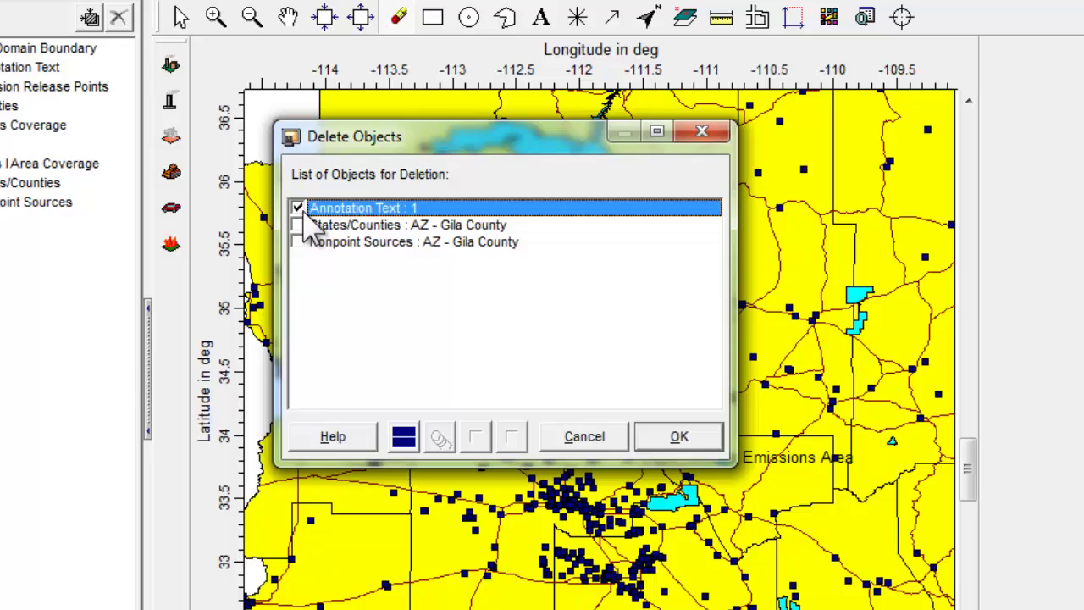
pyautogui.click(678, 436)
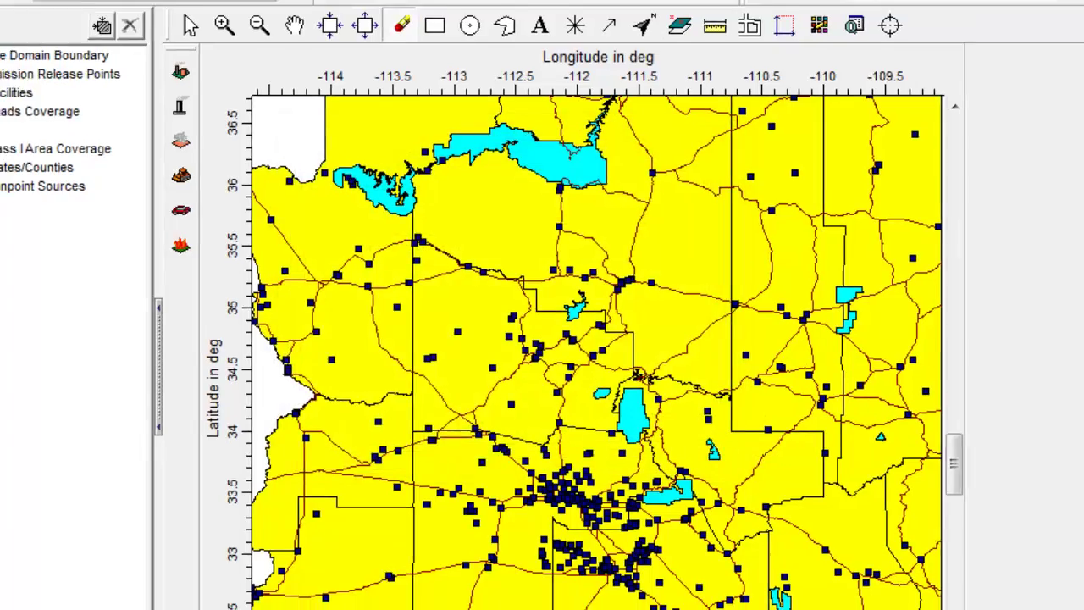
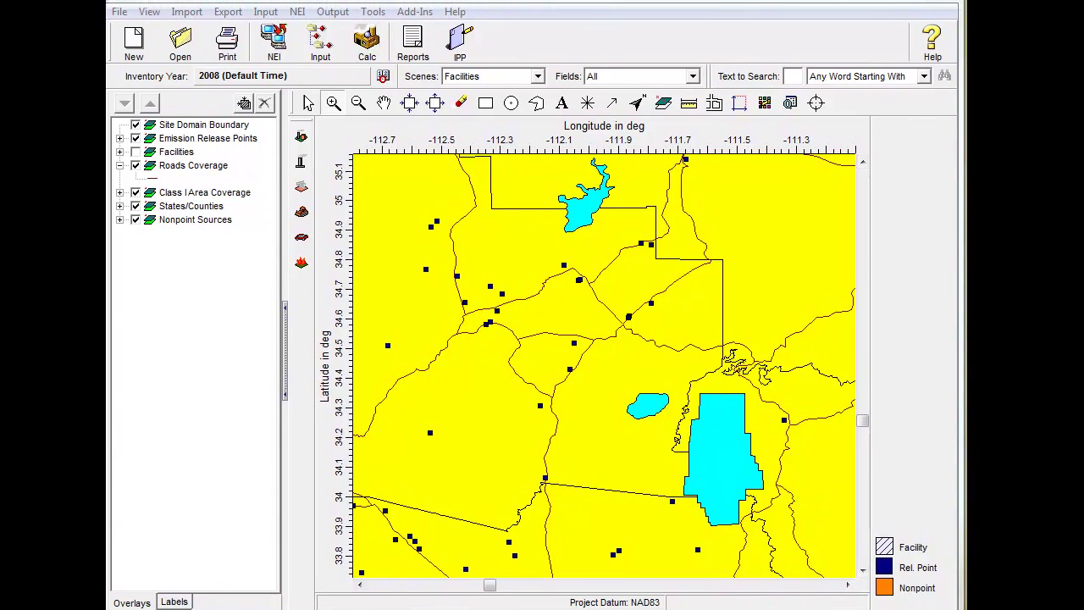
# In the print preview, set the custom title "My map" and the comment "This map shows the location of facilities in the NEI GPR data in Arizona"
pyautogui.click(119, 14)
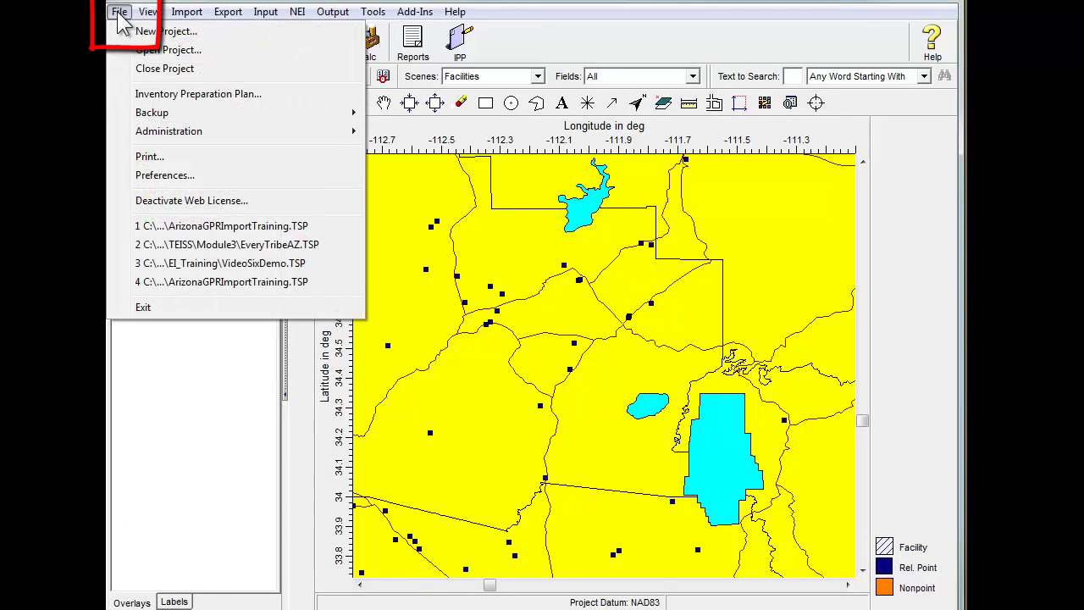
pyautogui.click(166, 158)
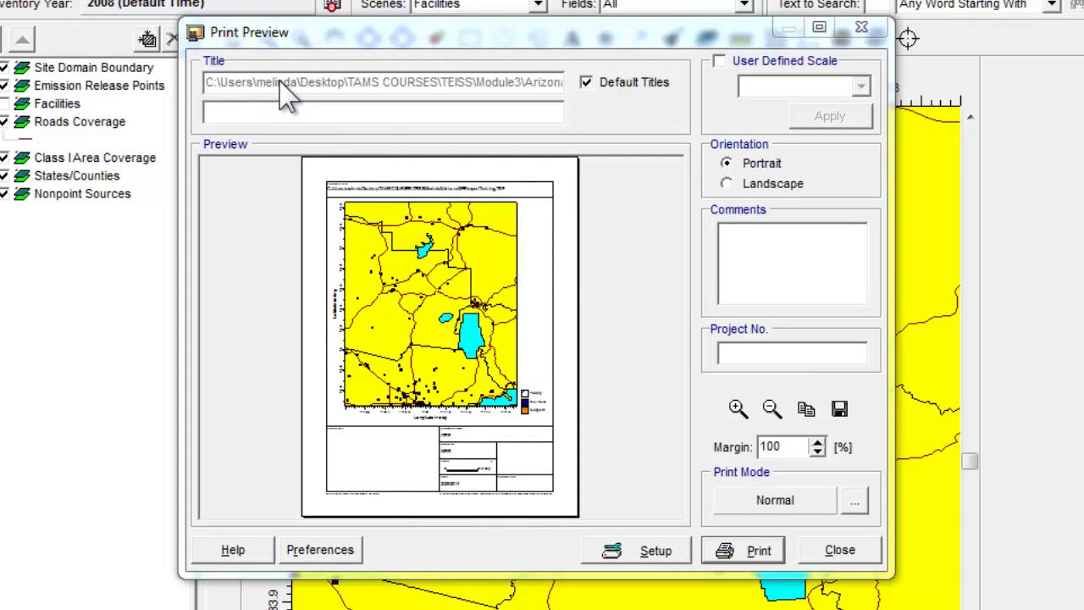
pyautogui.click(280, 81)
pyautogui.click(585, 82)
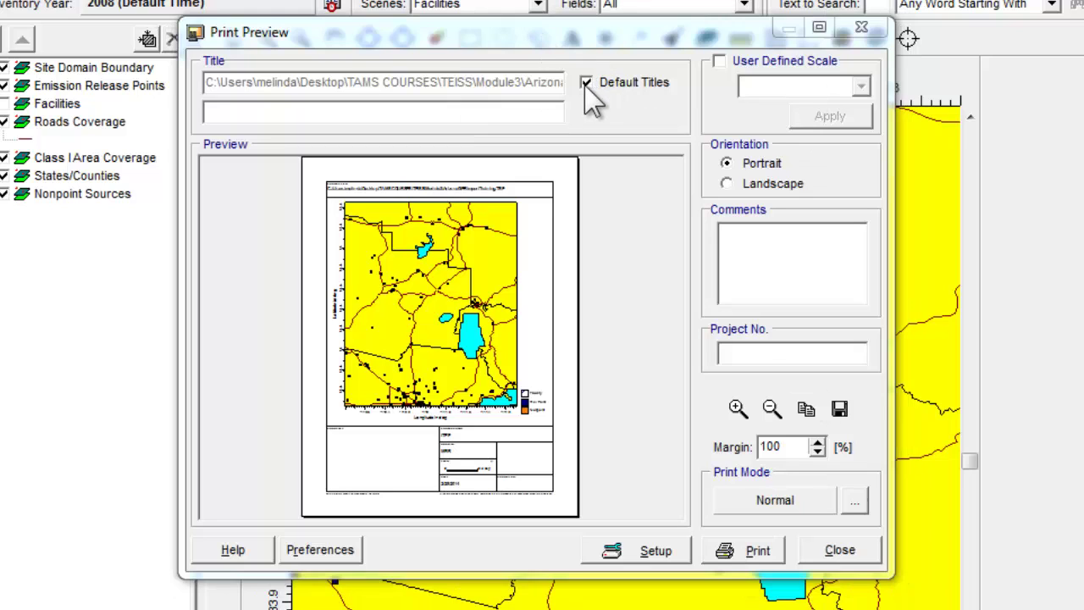
pyautogui.click(438, 83)
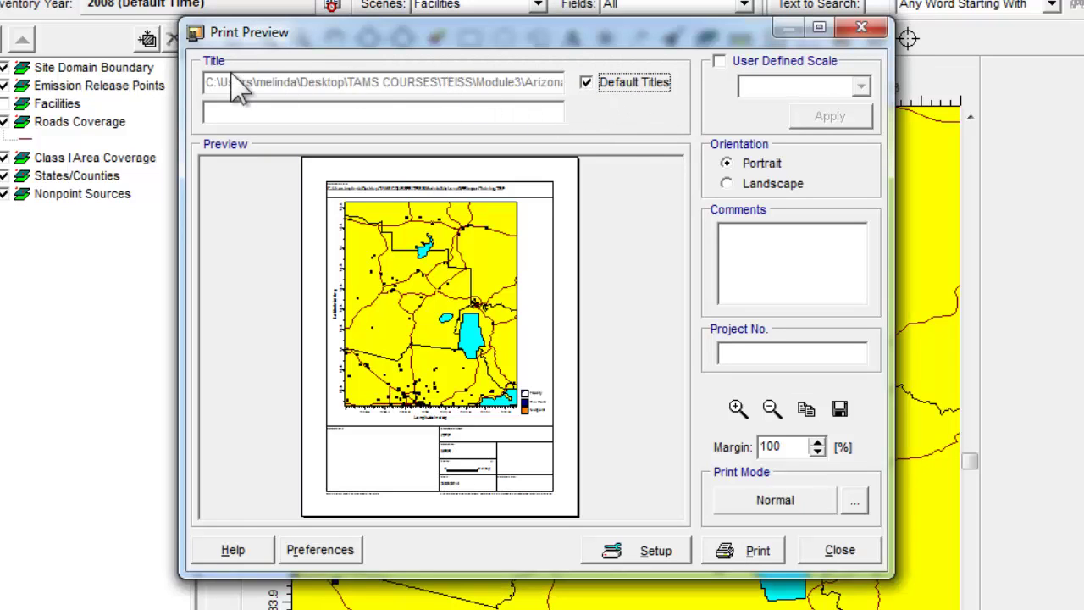
pyautogui.click(587, 83)
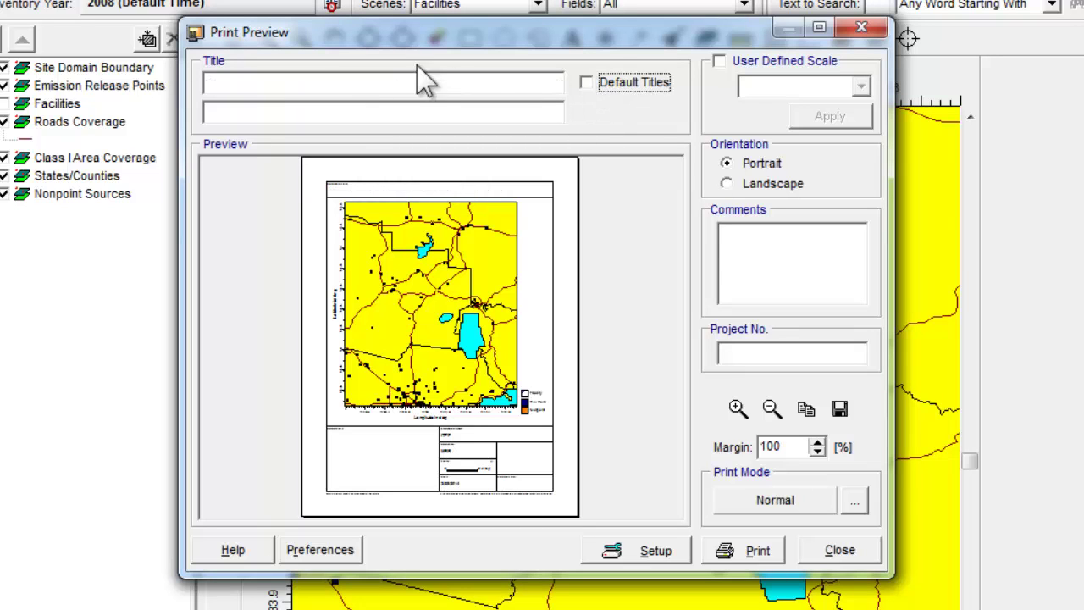
pyautogui.click(216, 82)
pyautogui.write('My map')
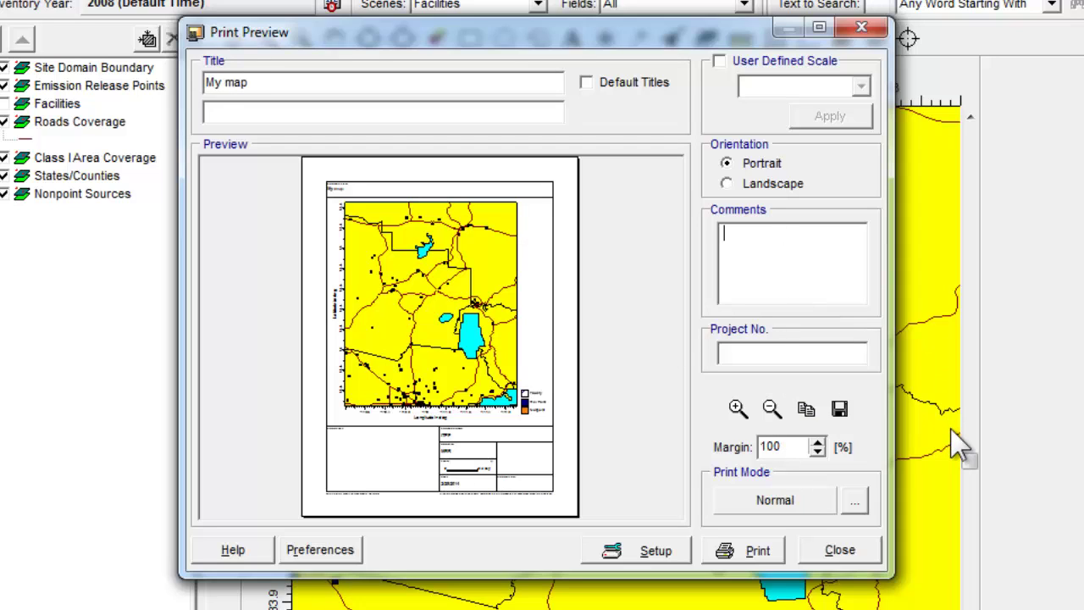
pyautogui.write('This map shows the location of facilities in the NEI GPR')
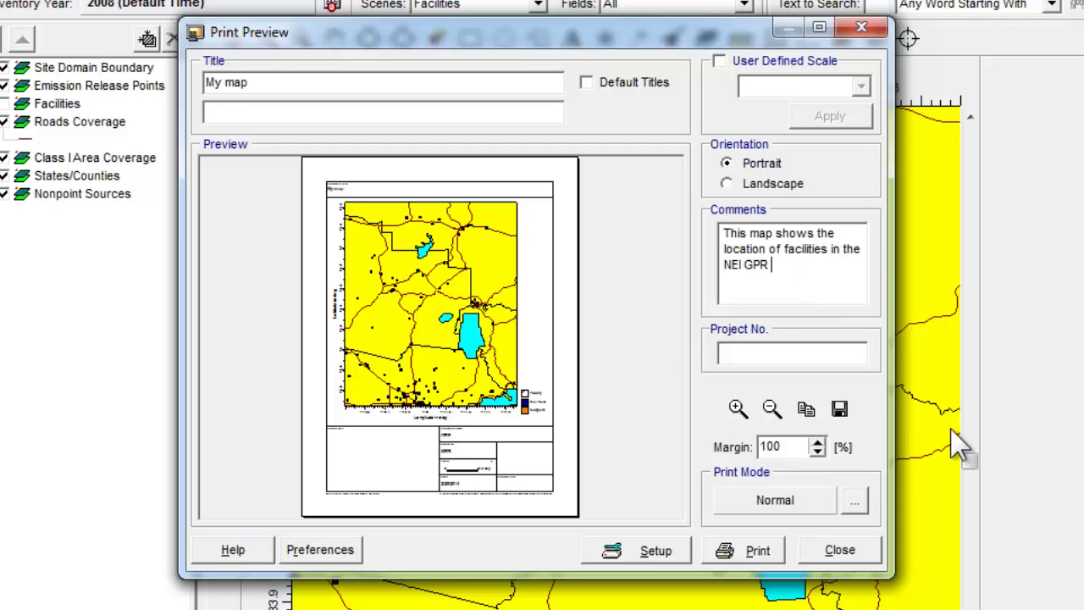
pyautogui.write(' data in Arizona')
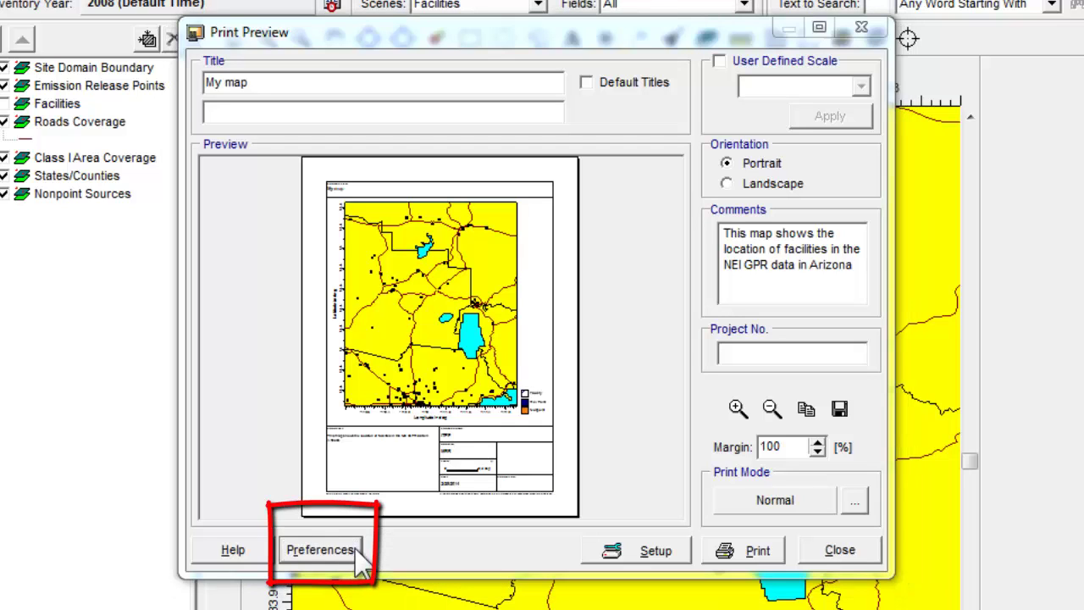
# Review the Page Layout printing preferences for company name, modeler, shown items and border line thickness
pyautogui.click(355, 548)
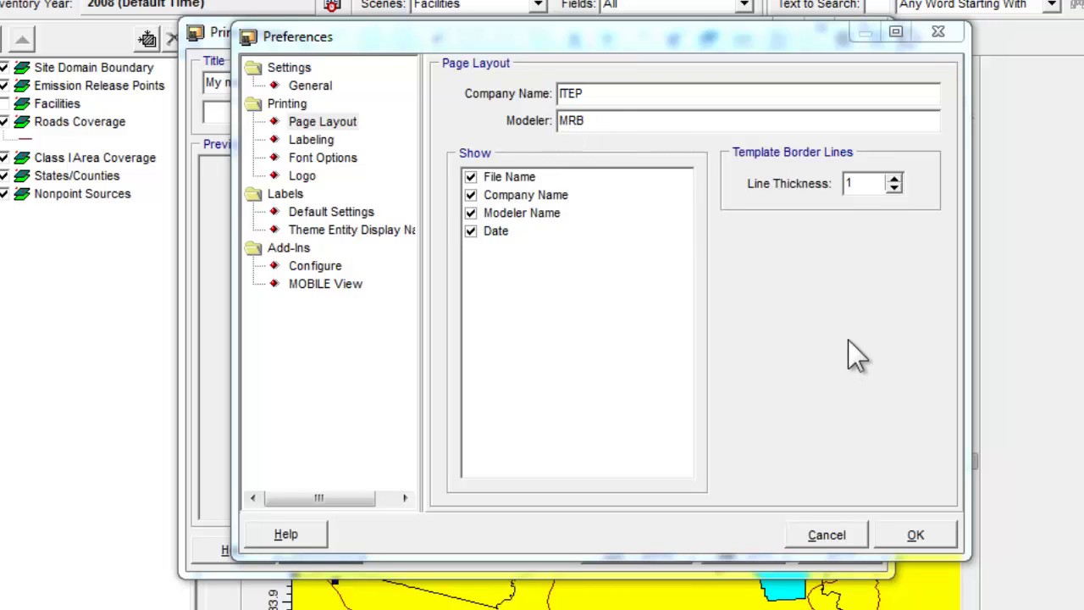
pyautogui.click(329, 327)
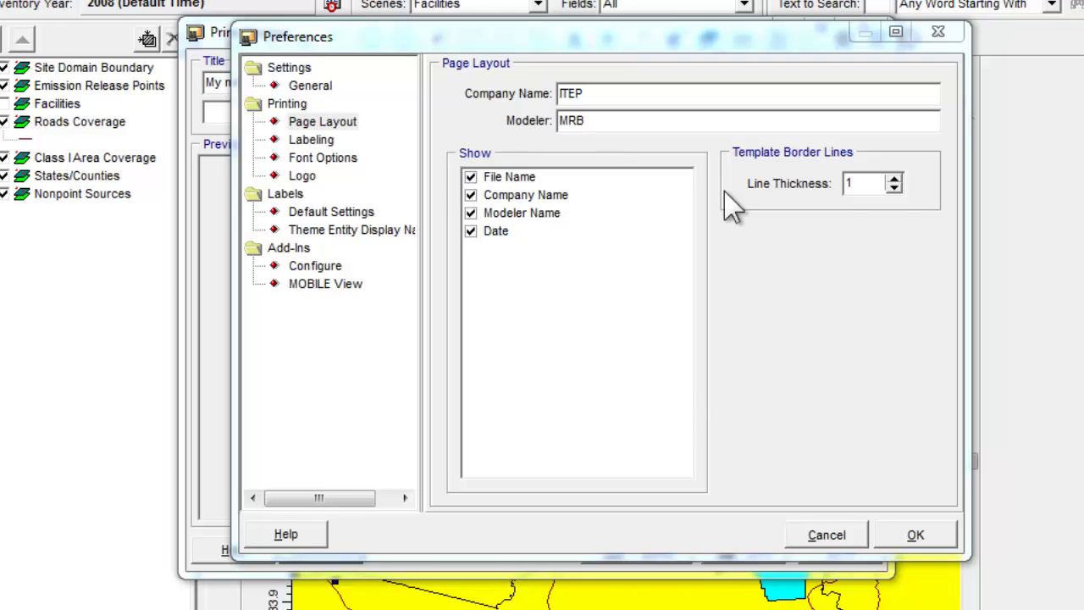
pyautogui.click(901, 543)
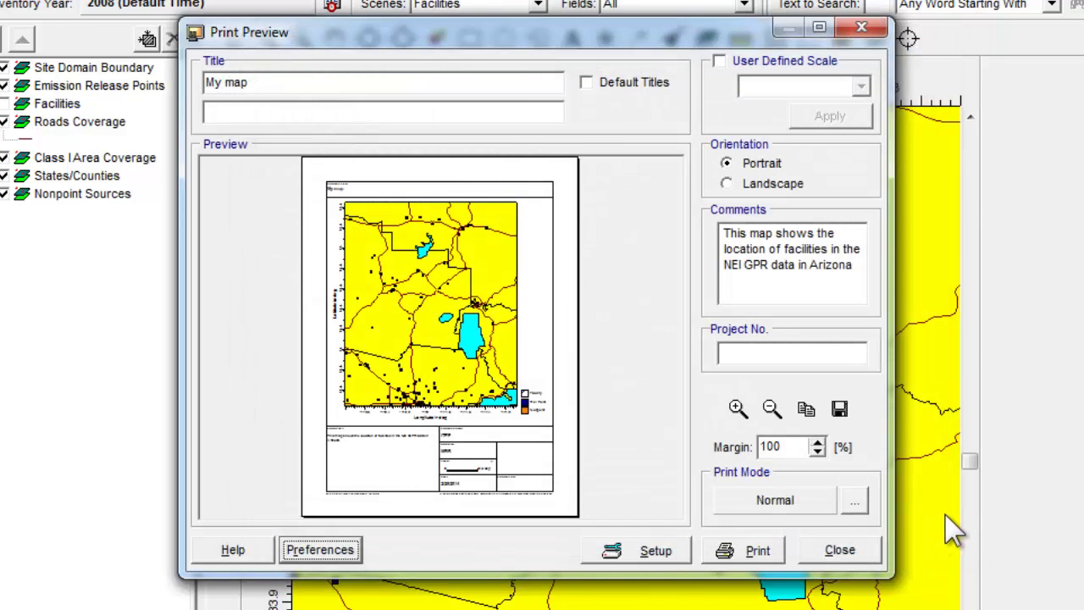
# Save the print layout as an enhanced metafile named FancyMap in the Module6 folder of EI_Training on the Desktop
pyautogui.click(841, 410)
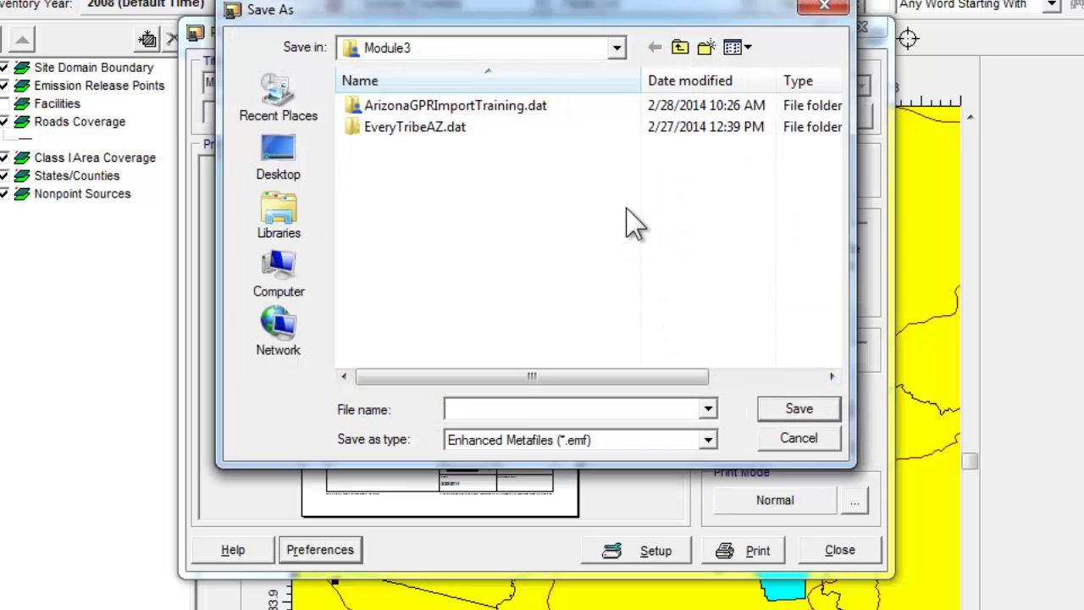
pyautogui.click(618, 51)
pyautogui.moveTo(622, 235); pyautogui.dragTo(622, 120)
pyautogui.click(517, 92)
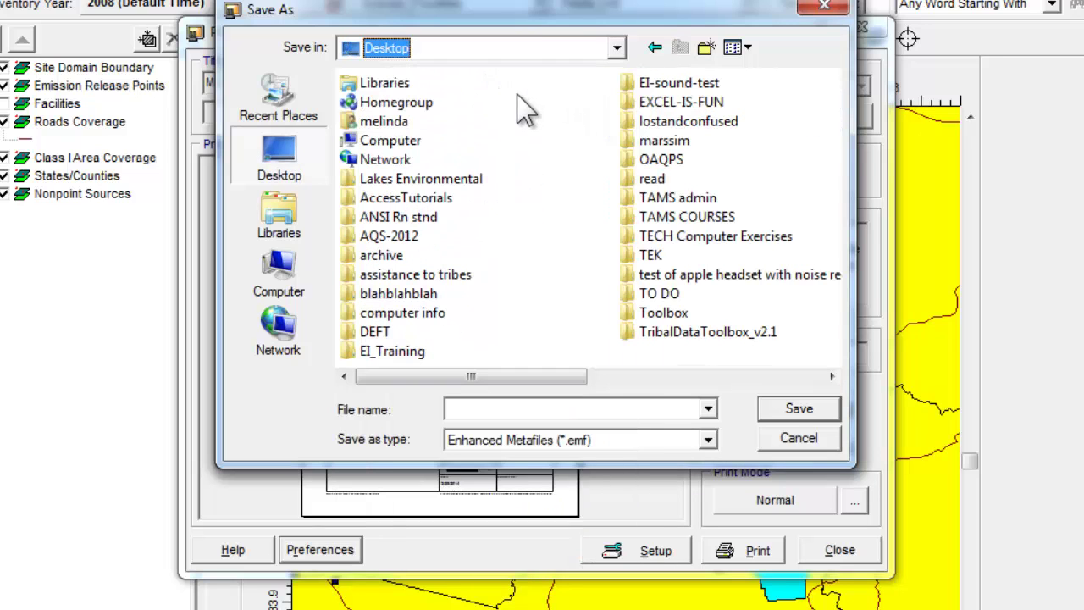
pyautogui.doubleClick(419, 354)
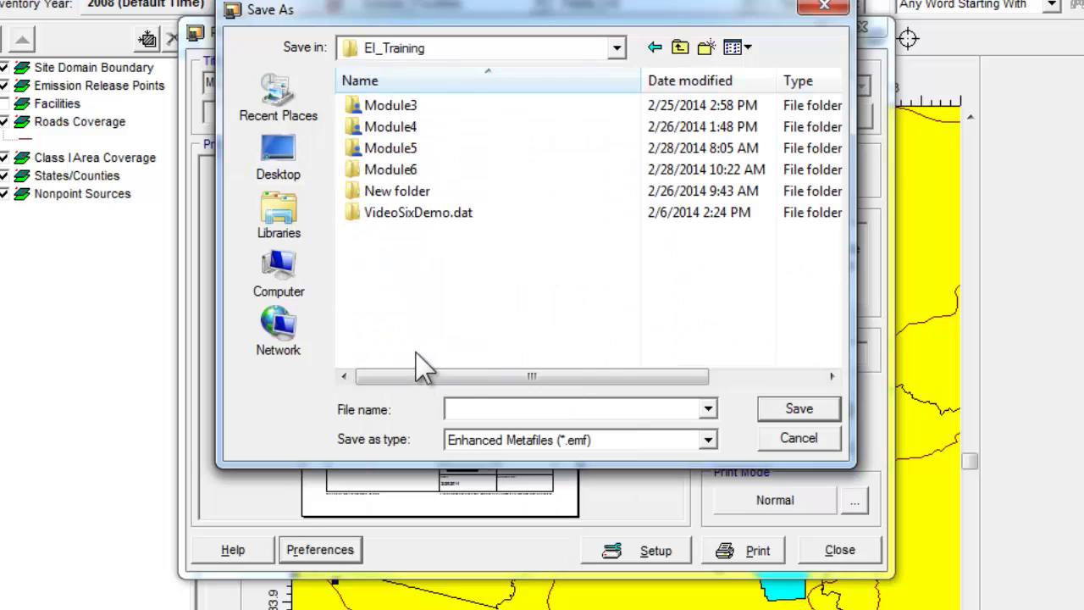
pyautogui.doubleClick(389, 170)
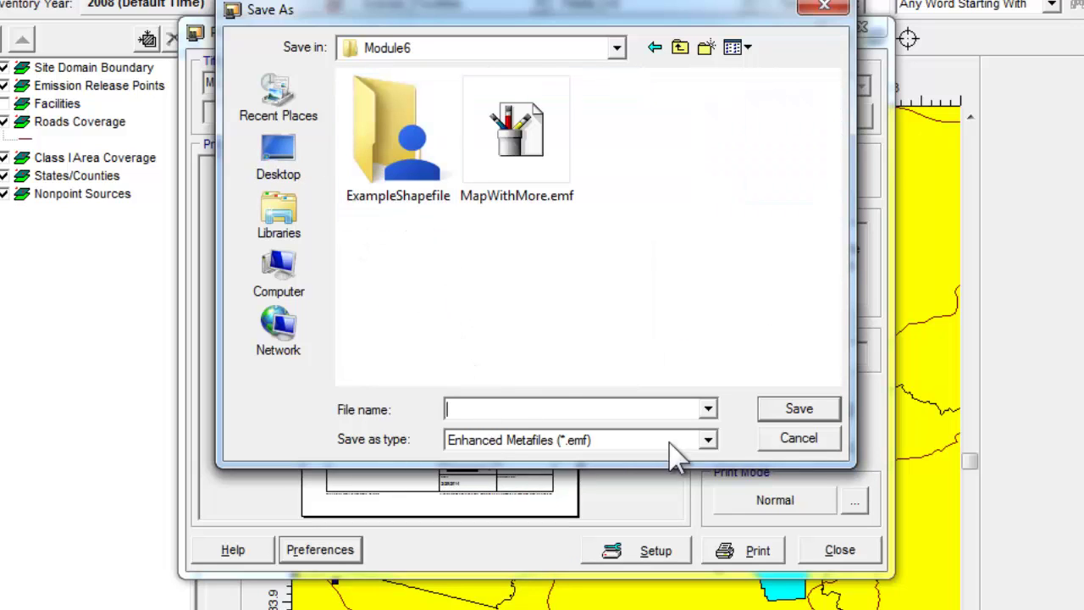
pyautogui.write('Fancy')
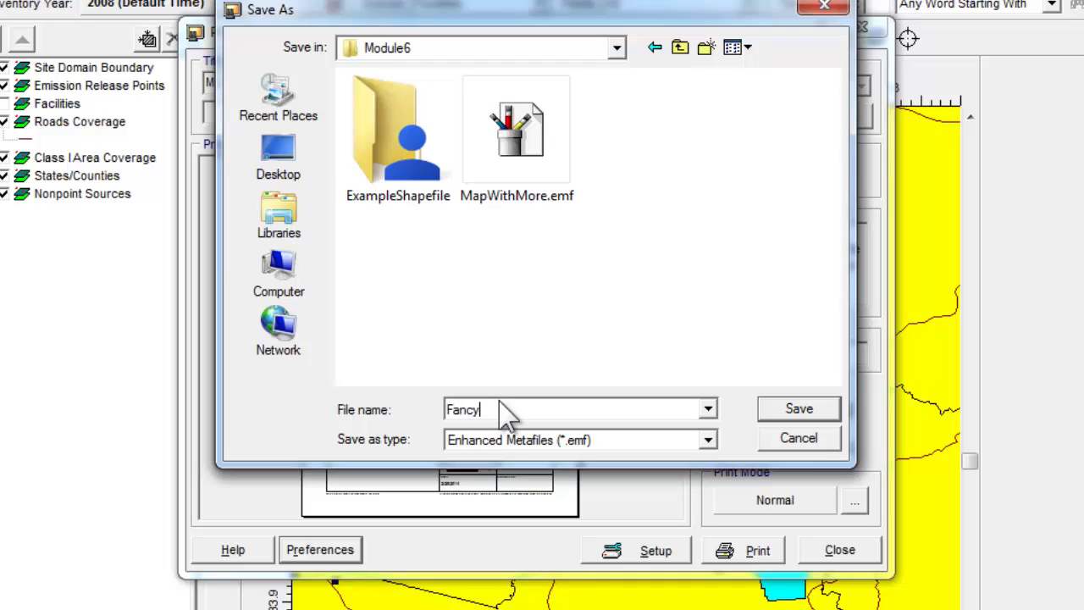
pyautogui.write(' Ma')
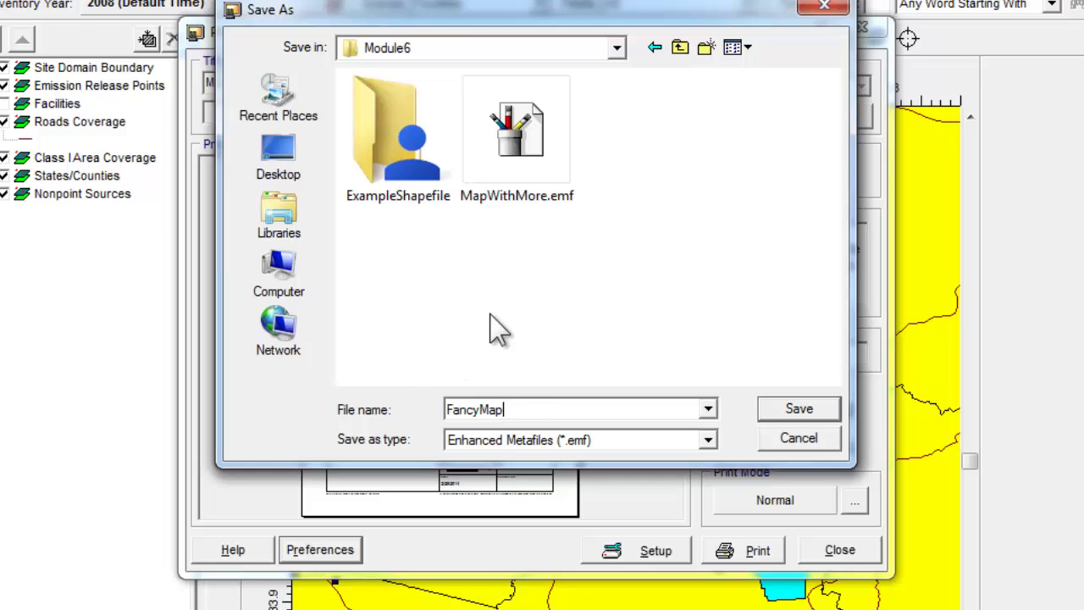
pyautogui.click(828, 413)
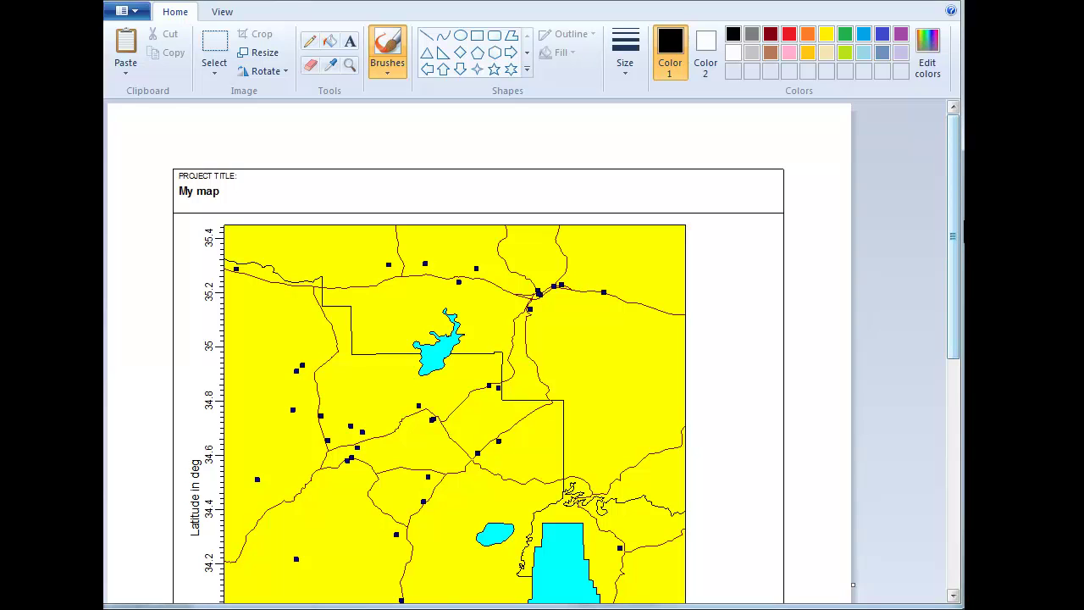
# Examine the exported FancyMap image in Paint, from the project title to the legend, comments and company details
pyautogui.scroll(-5, 479, 350)
pyautogui.scroll(-2, 478, 350)
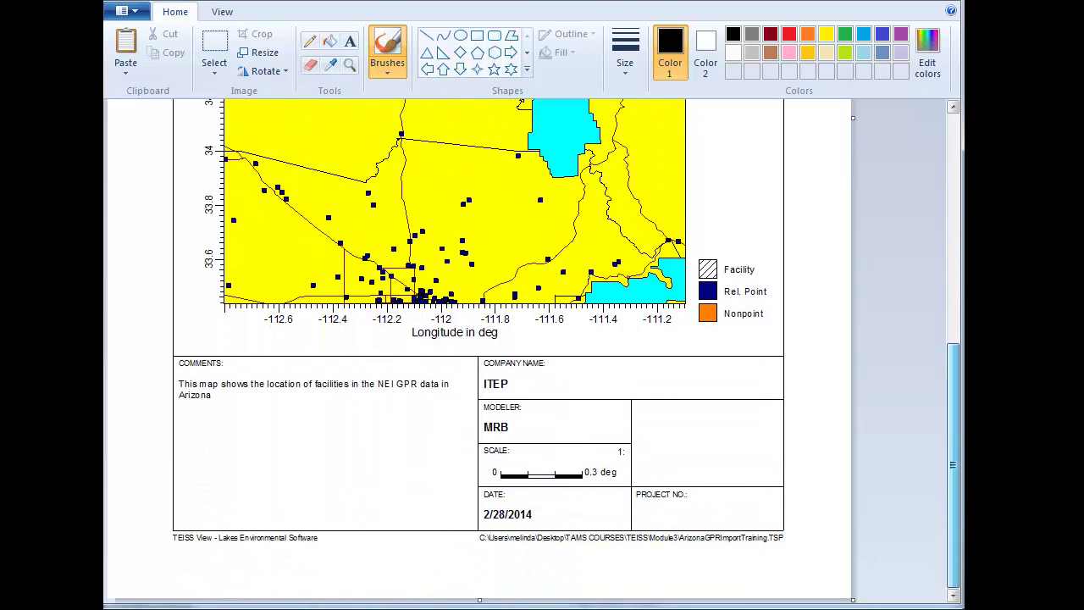
pyautogui.scroll(6, 478, 351)
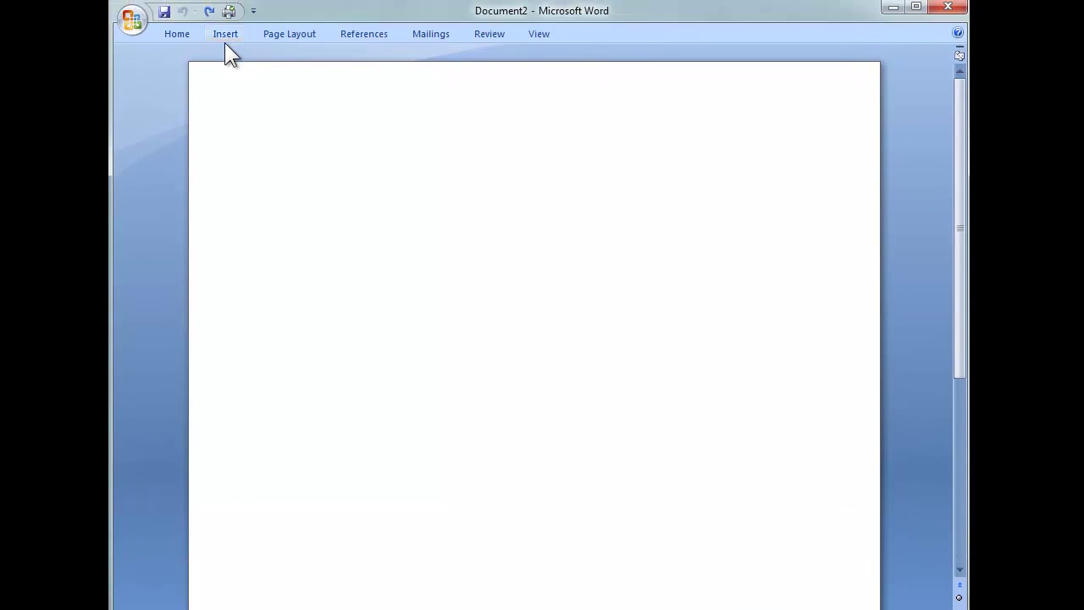
# In the blank Microsoft Word document, insert the picture SimpleMap.jpg from the Module6 folder
pyautogui.click(226, 35)
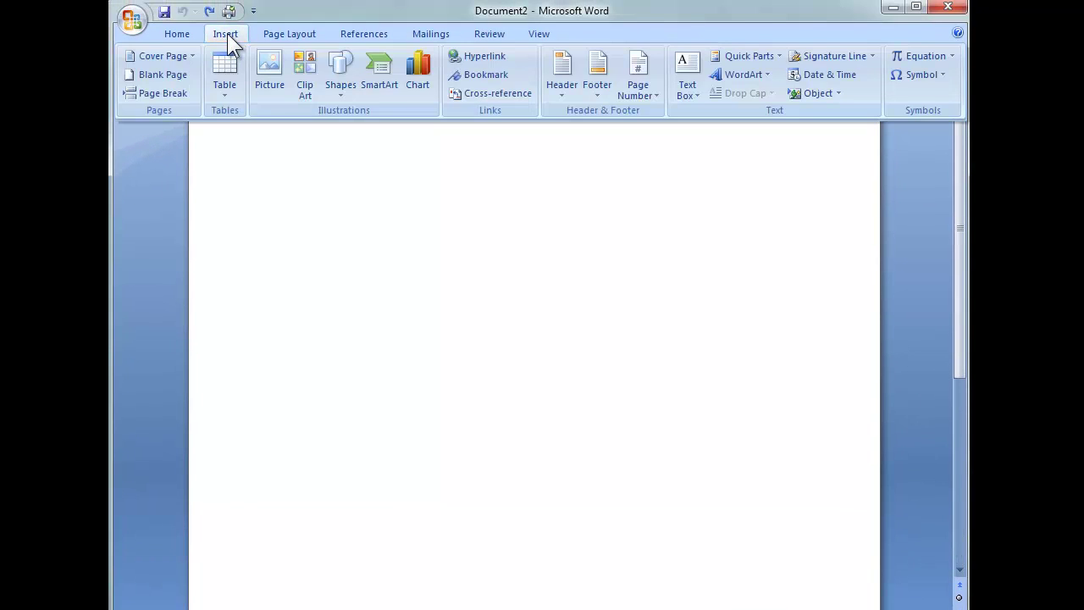
pyautogui.click(268, 74)
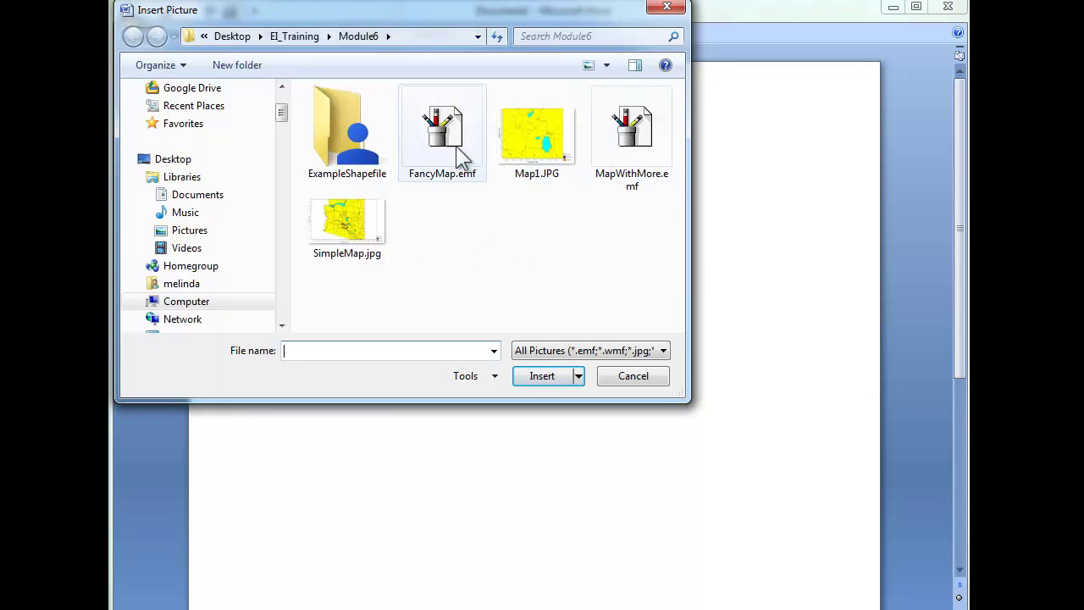
pyautogui.click(368, 242)
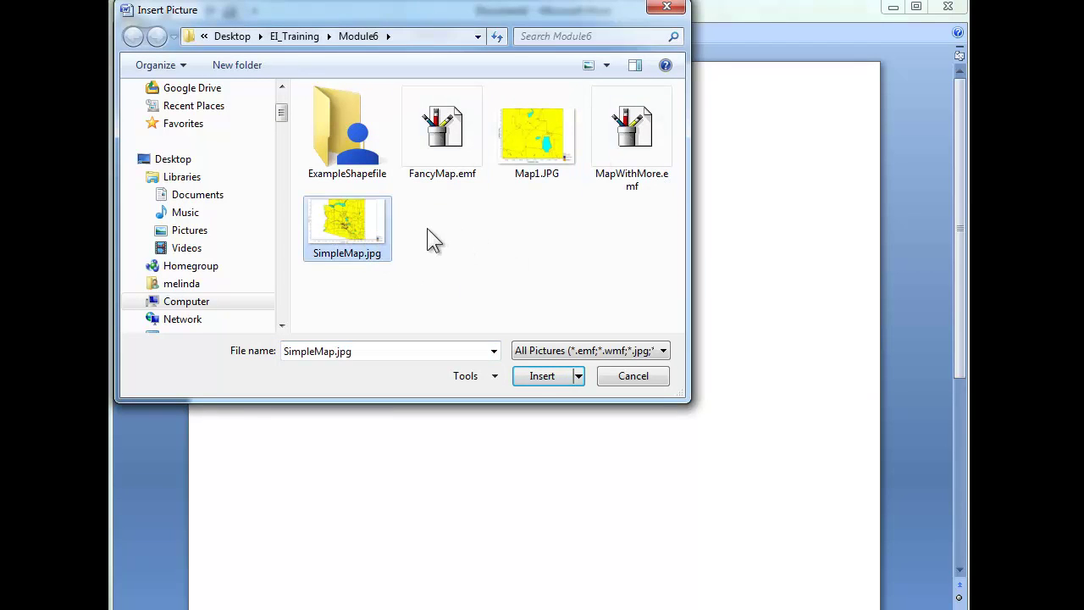
pyautogui.click(555, 379)
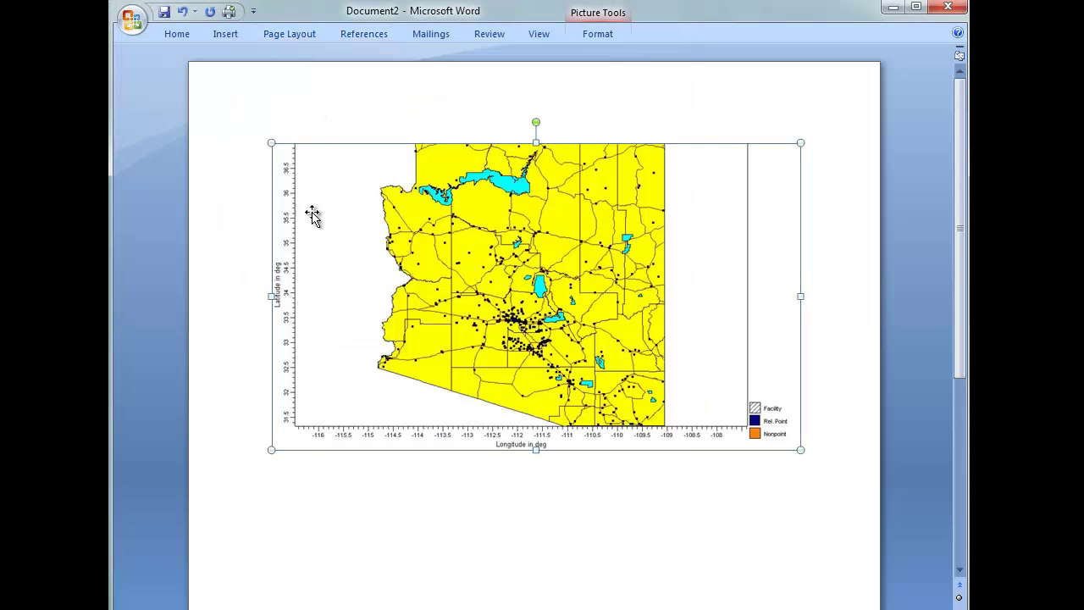